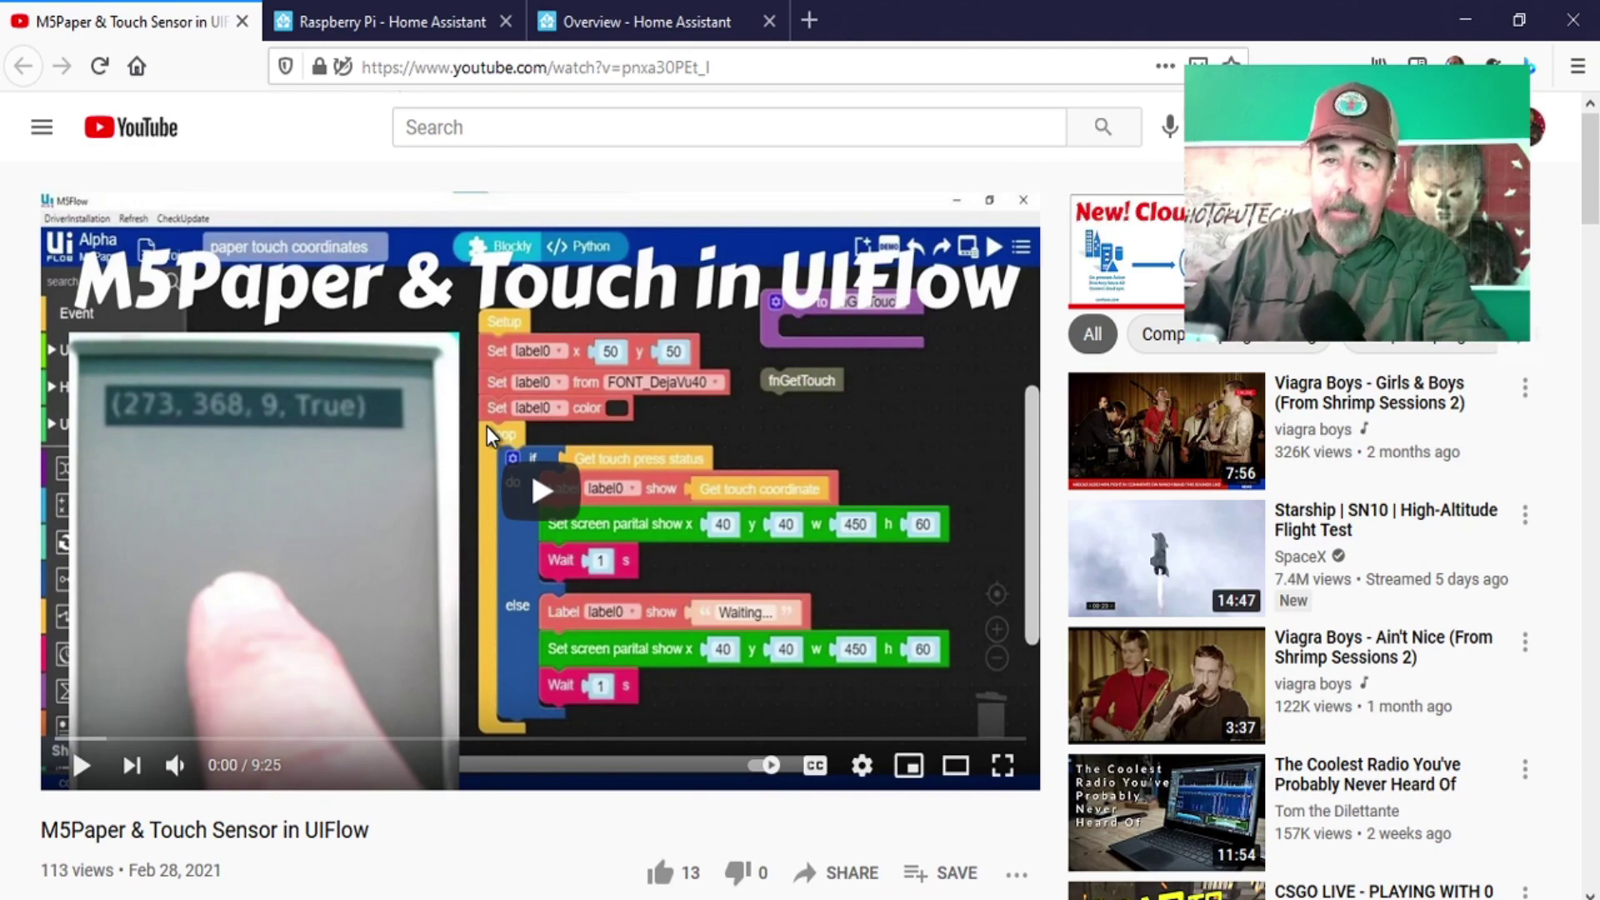
Scroll the video comments, highlight 'MQTT broker' in a reply, and switch to the Raspberry Pi Home Assistant tab
scroll(486, 427, "down", 3)
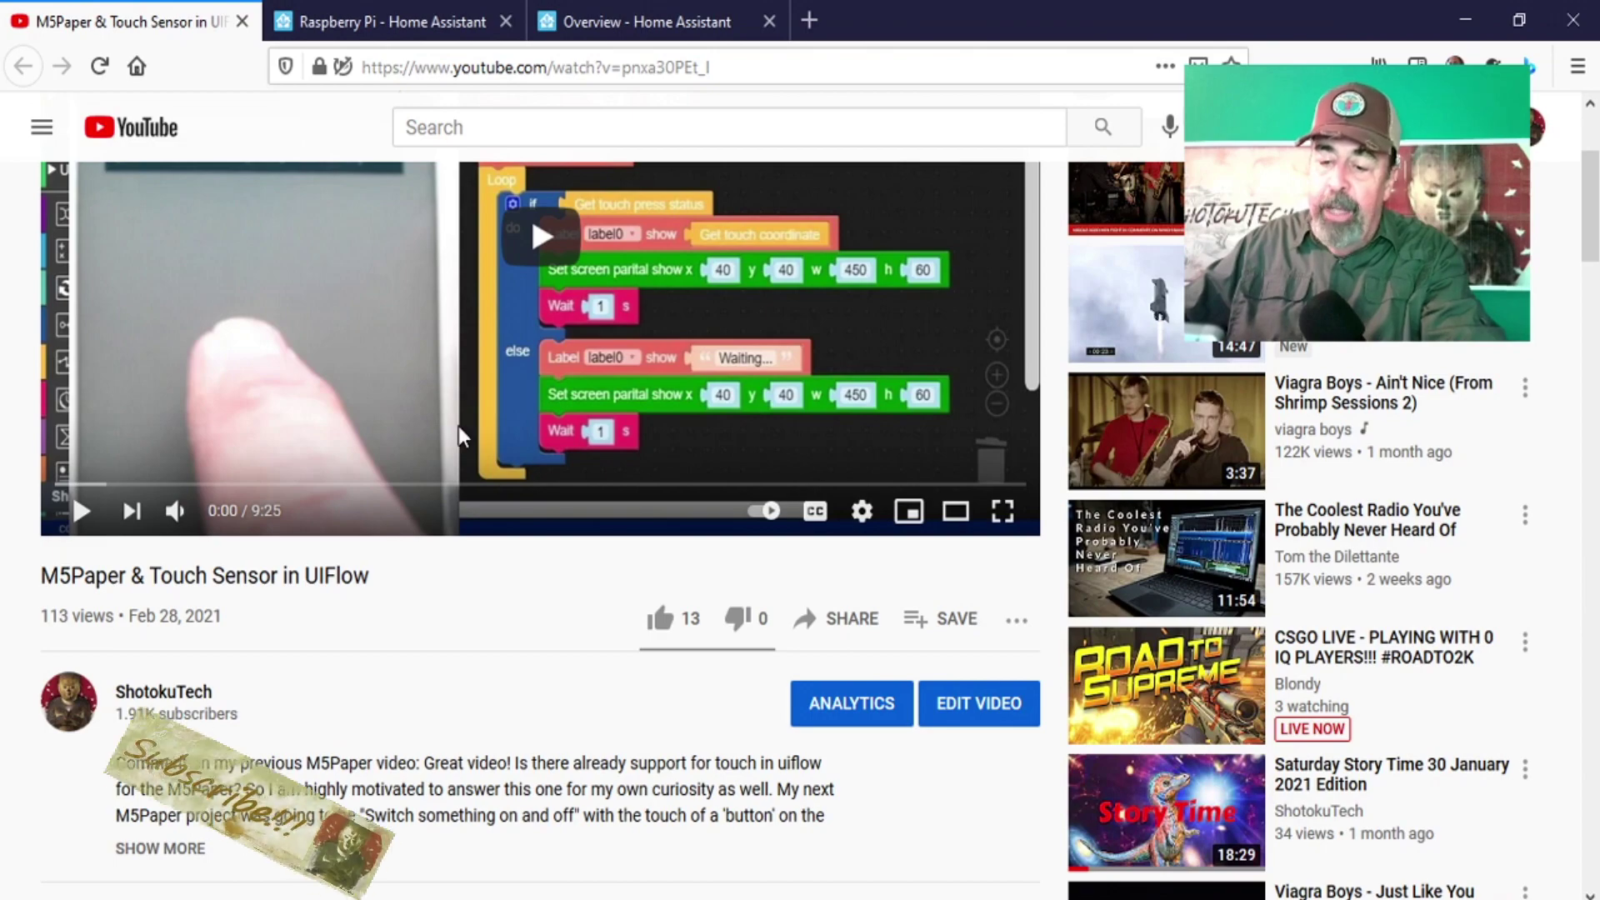
scroll(457, 432, "down", 3)
scroll(457, 433, "down", 6)
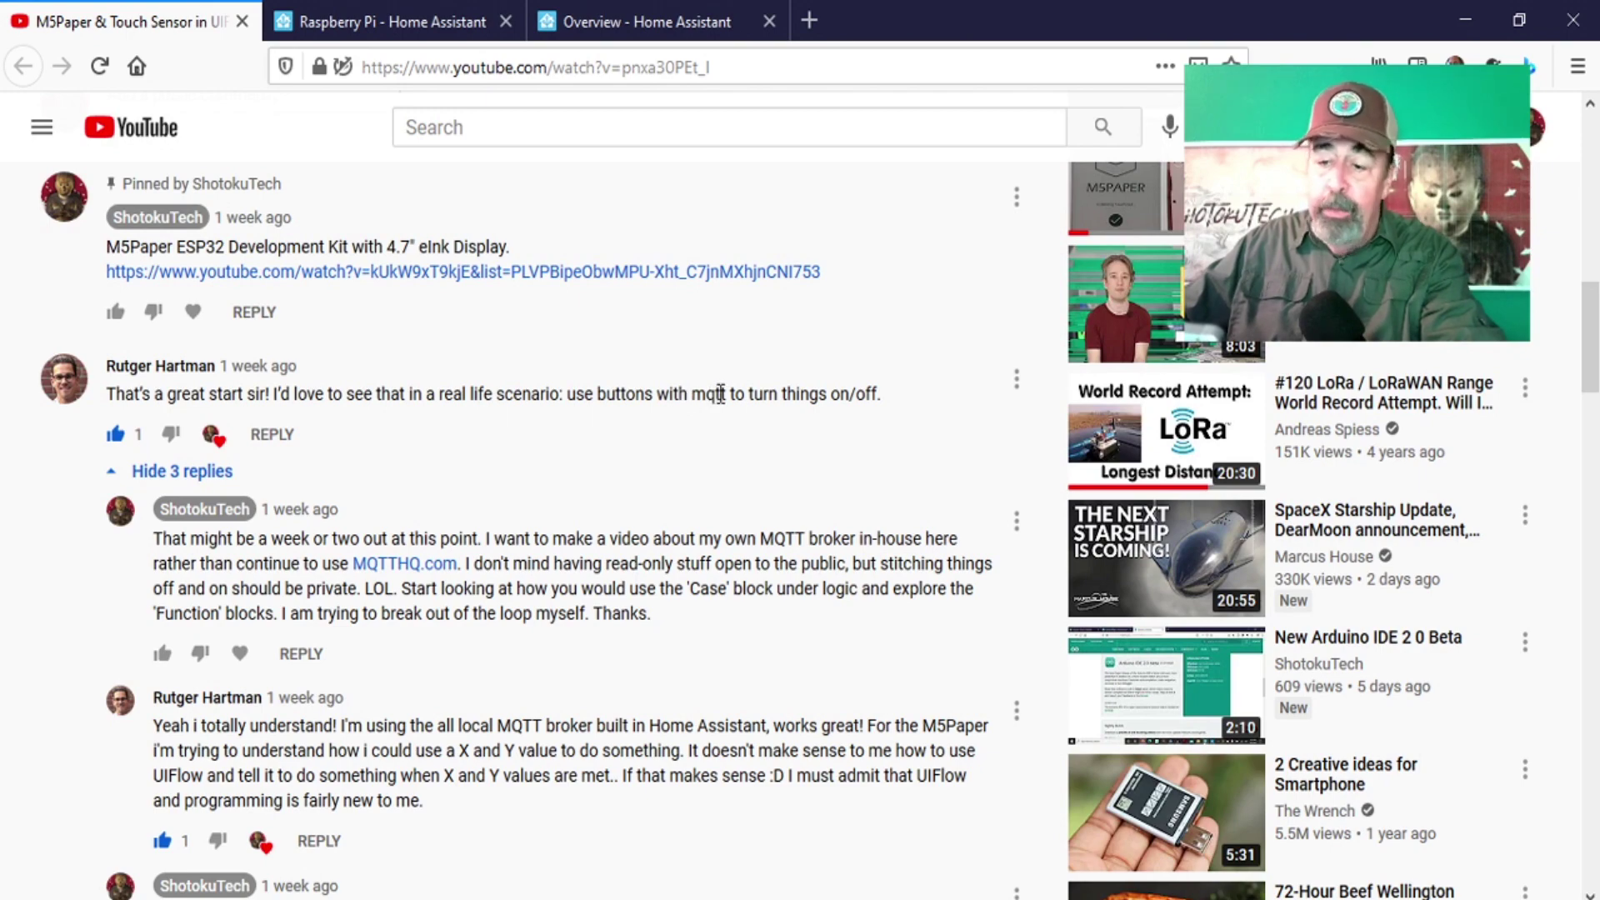
scroll(721, 393, "down", 3)
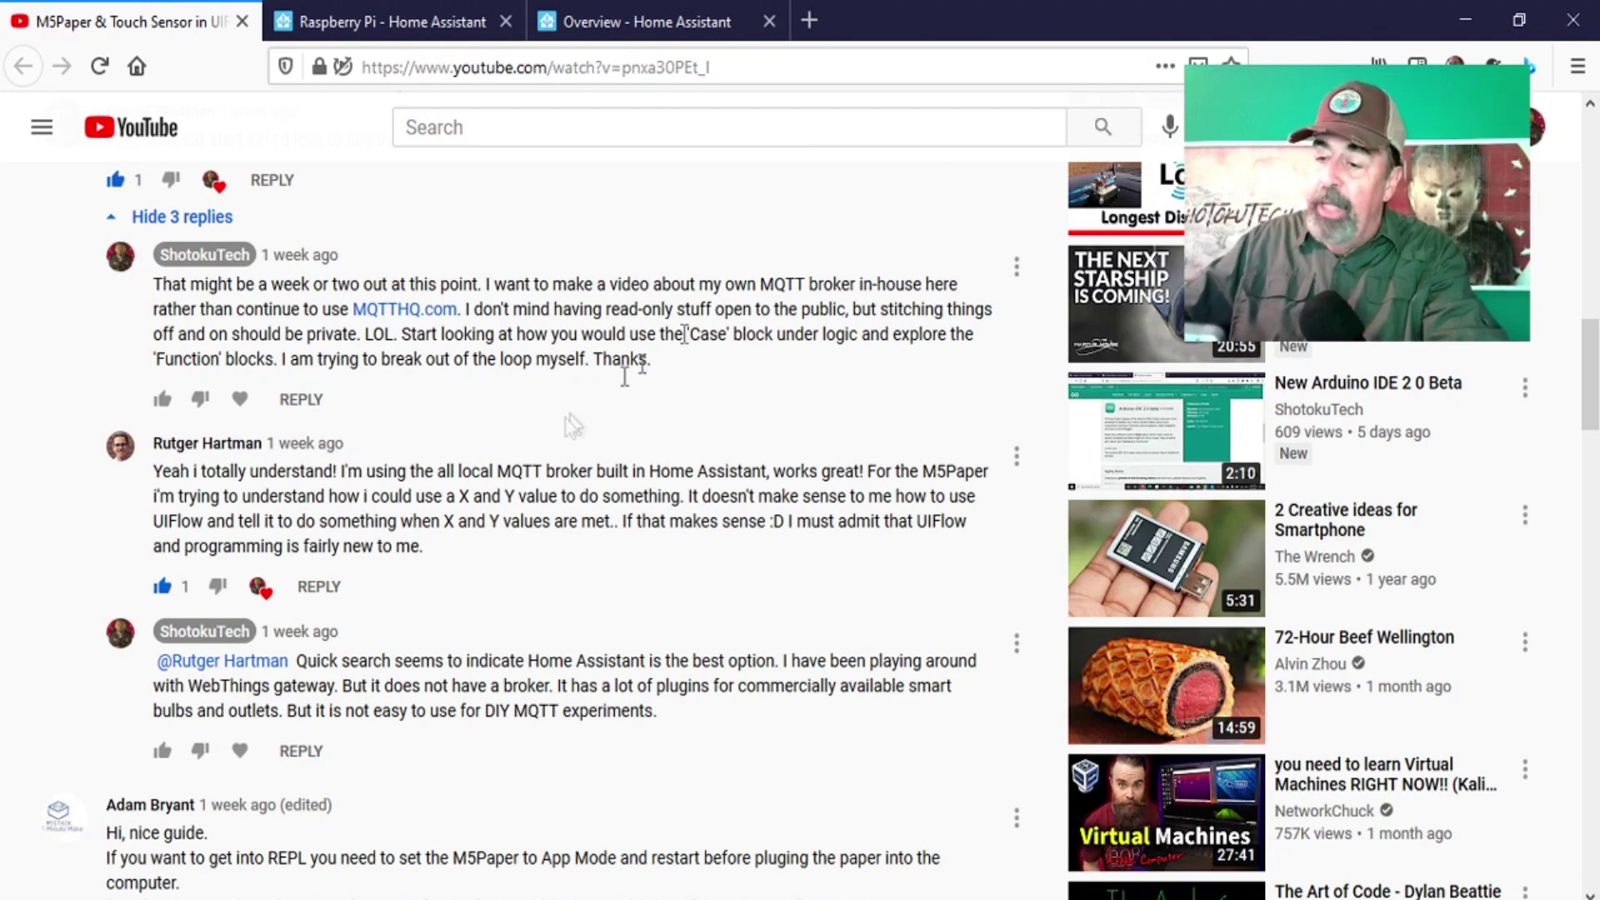
left_click_drag(524, 471, 577, 472)
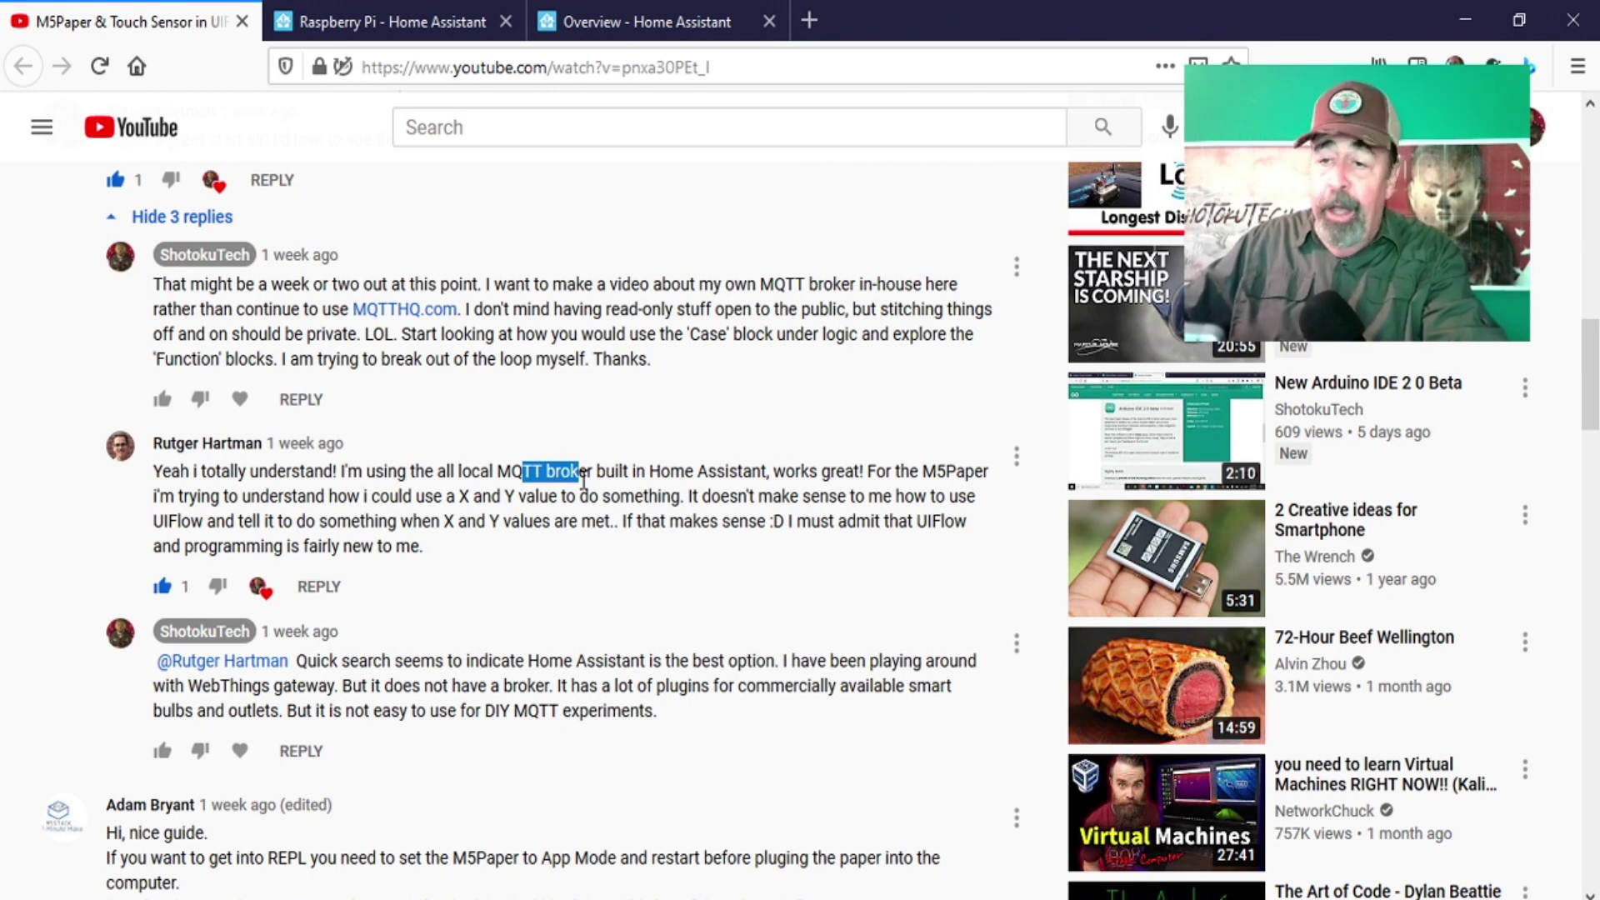
left_click(430, 23)
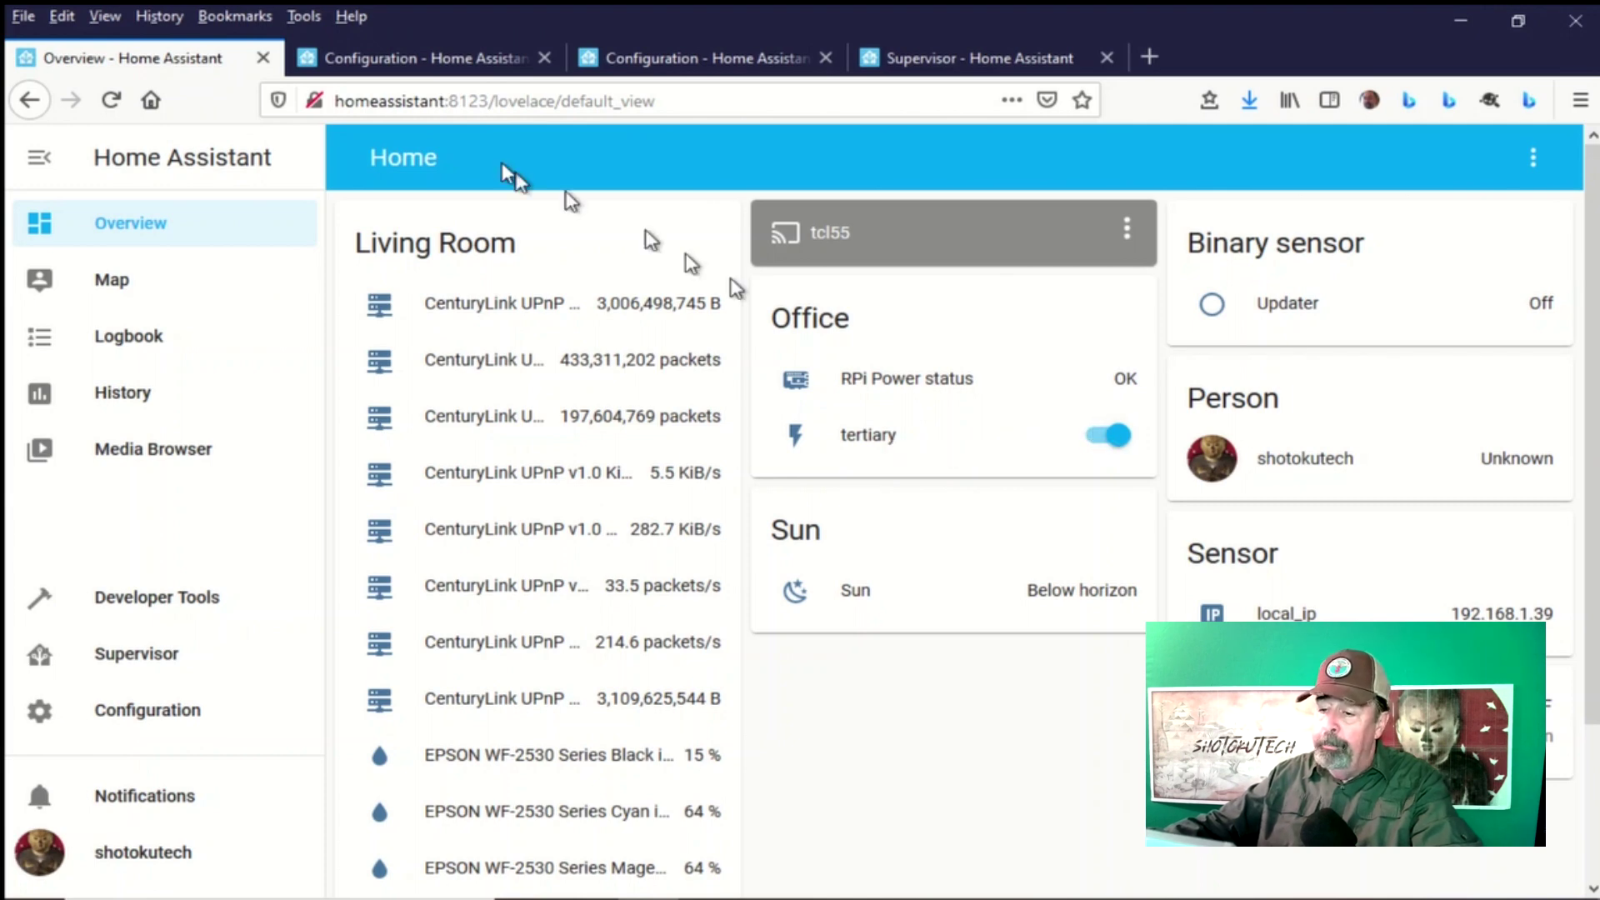
View the automations list, then the MQTT page with topic shotokutech/m5paper/buttonone and payload on
left_click(463, 65)
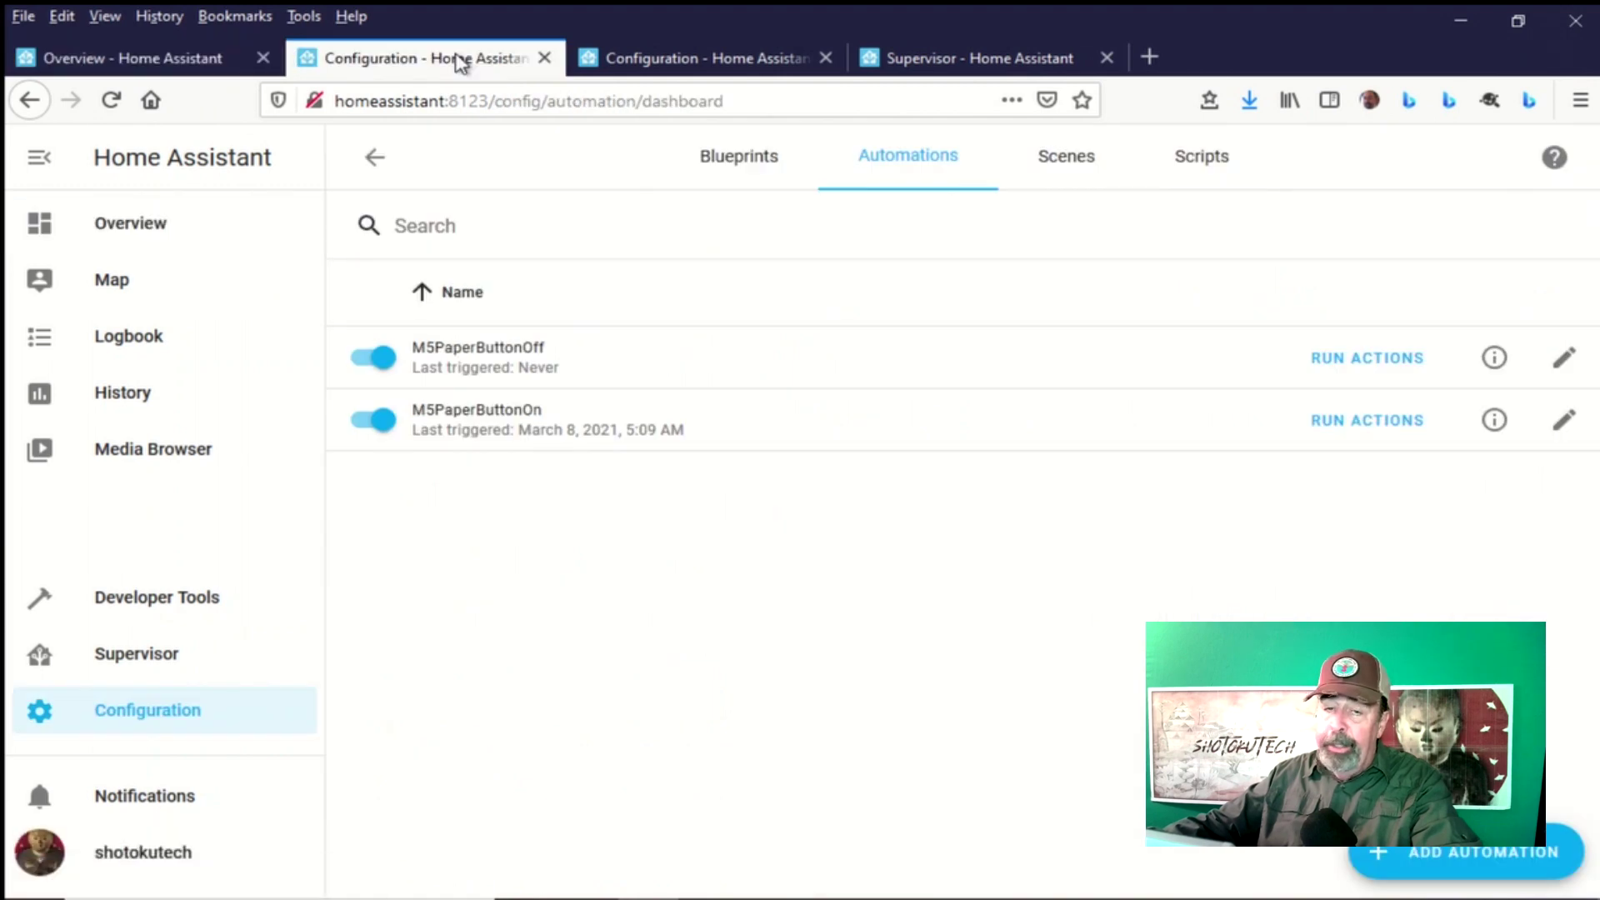
left_click(664, 60)
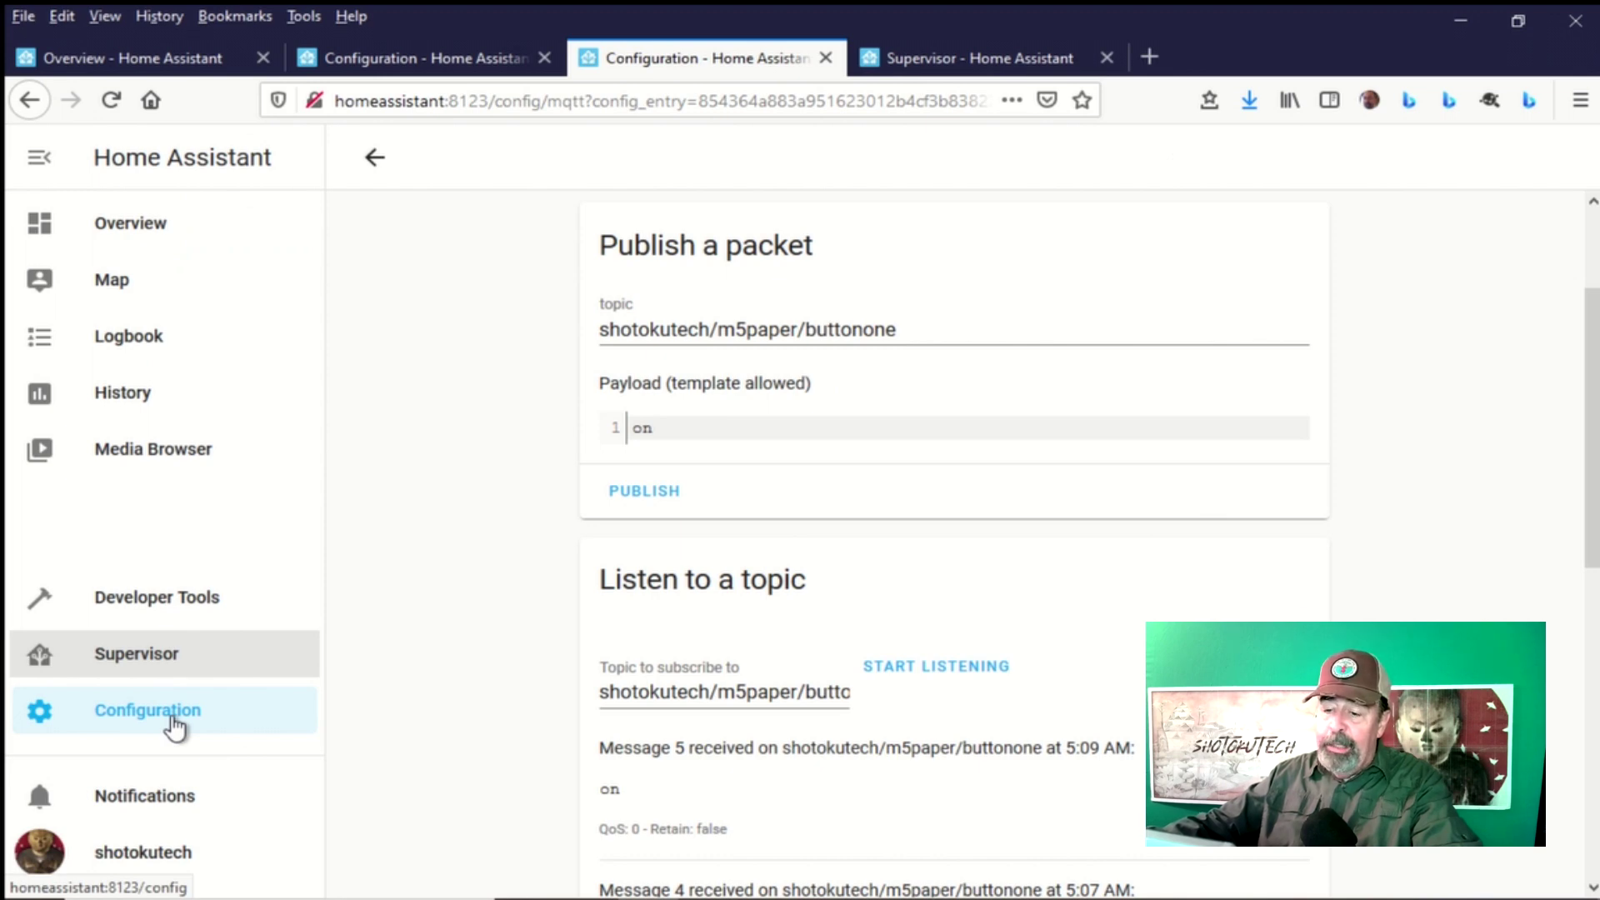
Open the MQTT integration's Configure page from Configuration > Integrations
left_click(173, 722)
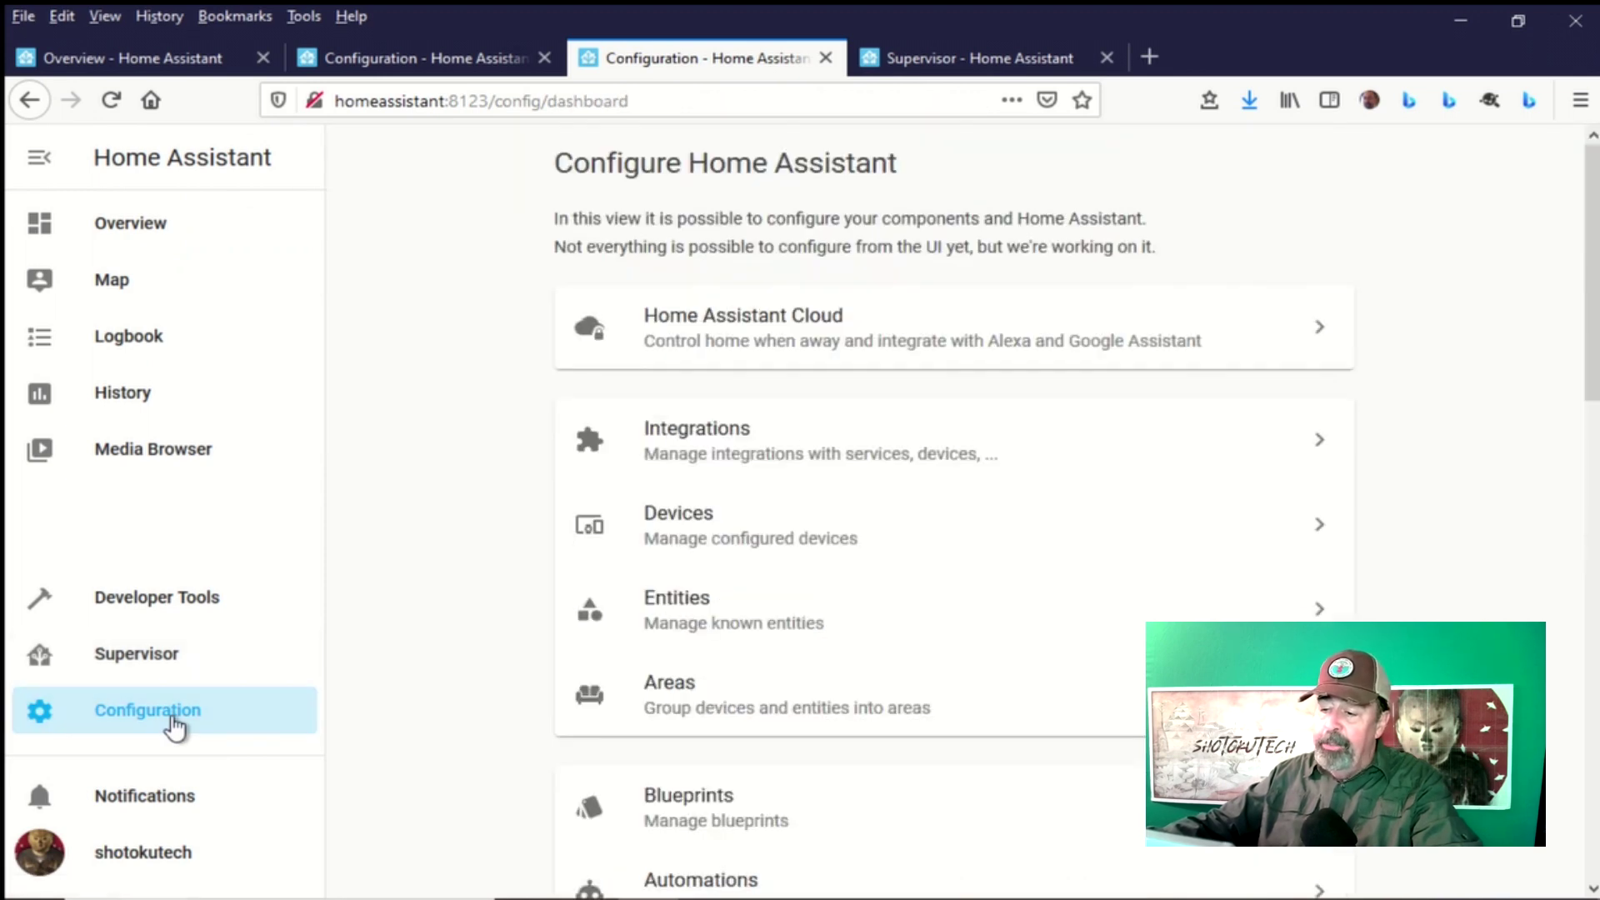
left_click(699, 447)
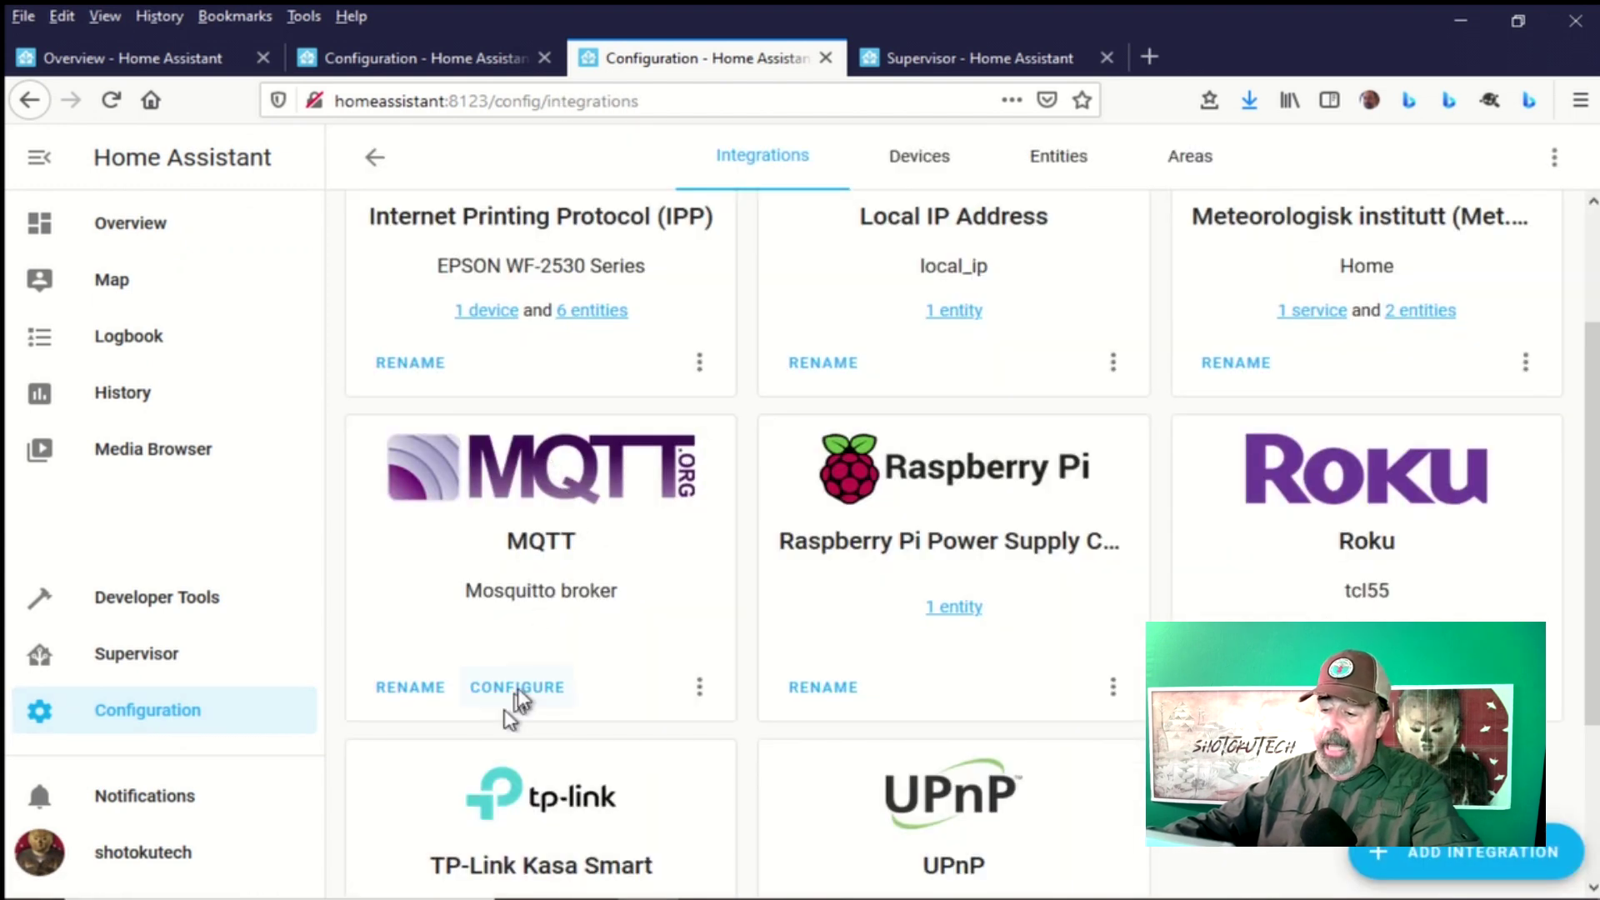
left_click(516, 690)
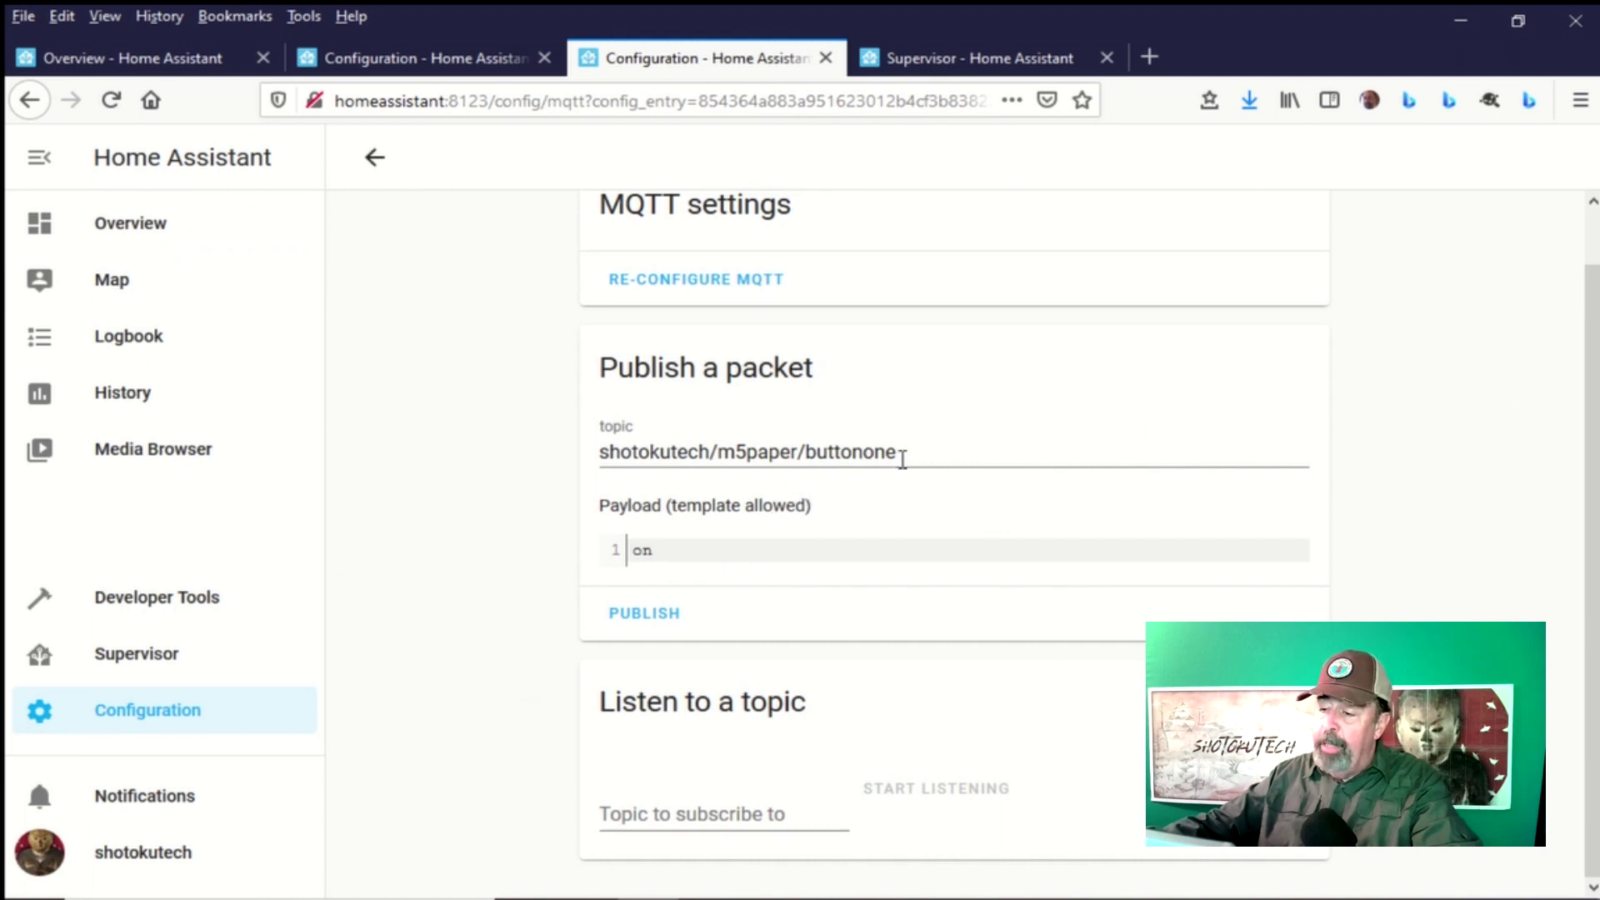
Paste the publish topic into 'Topic to subscribe to' and start listening on shotokutech/m5paper/buttonone
left_click_drag(900, 457, 790, 467)
left_click_drag(596, 489, 528, 480)
key("ctrl+c")
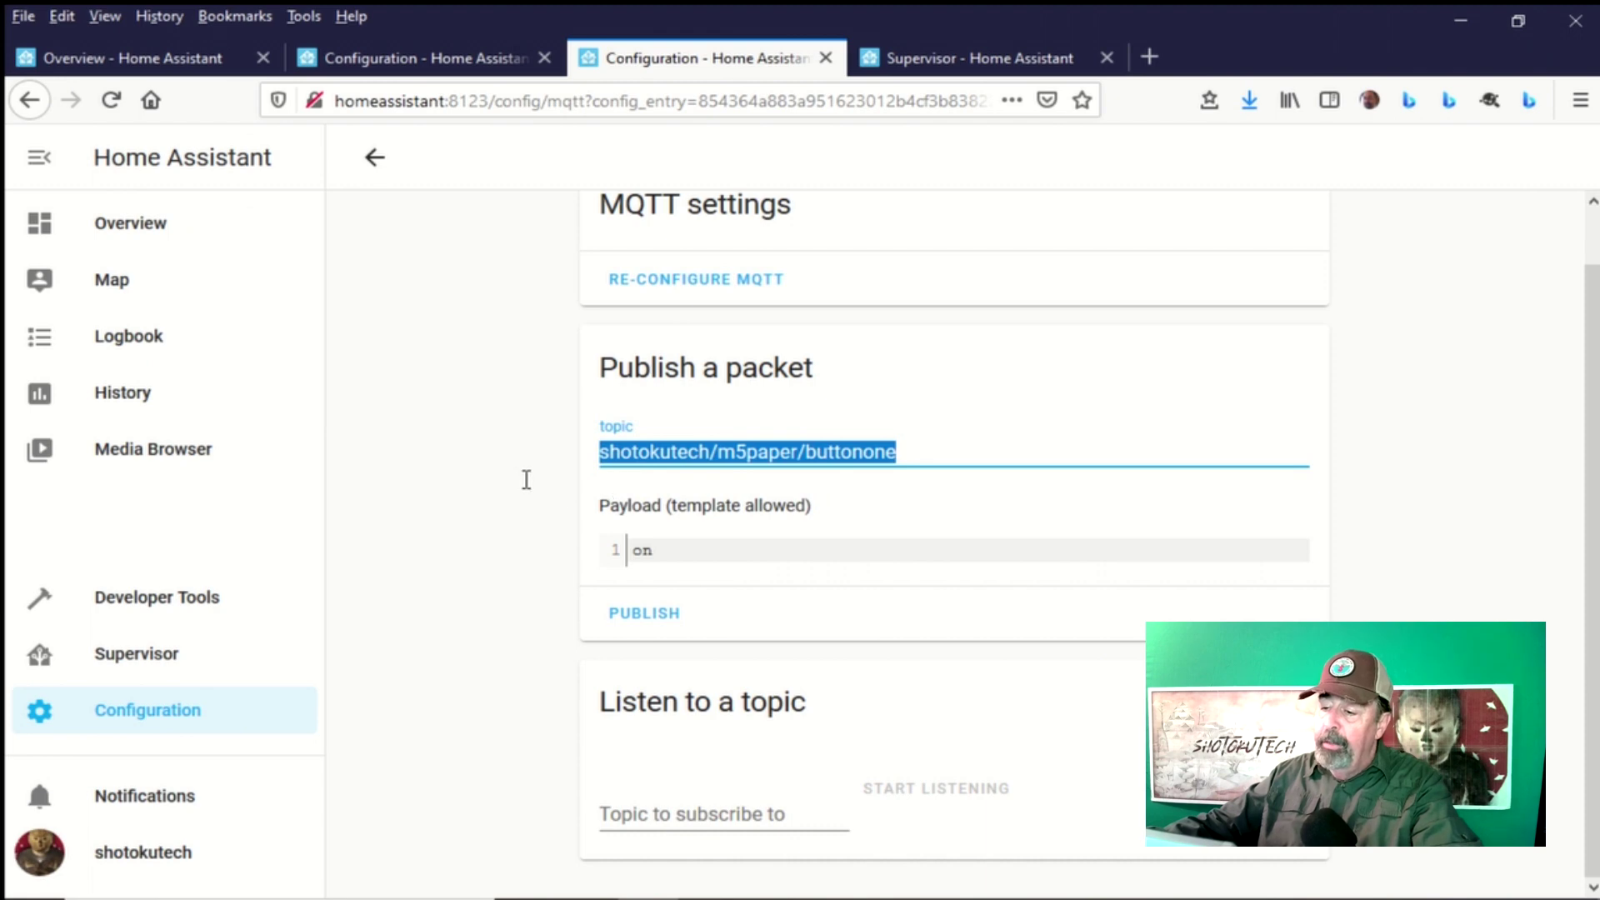
left_click(730, 820)
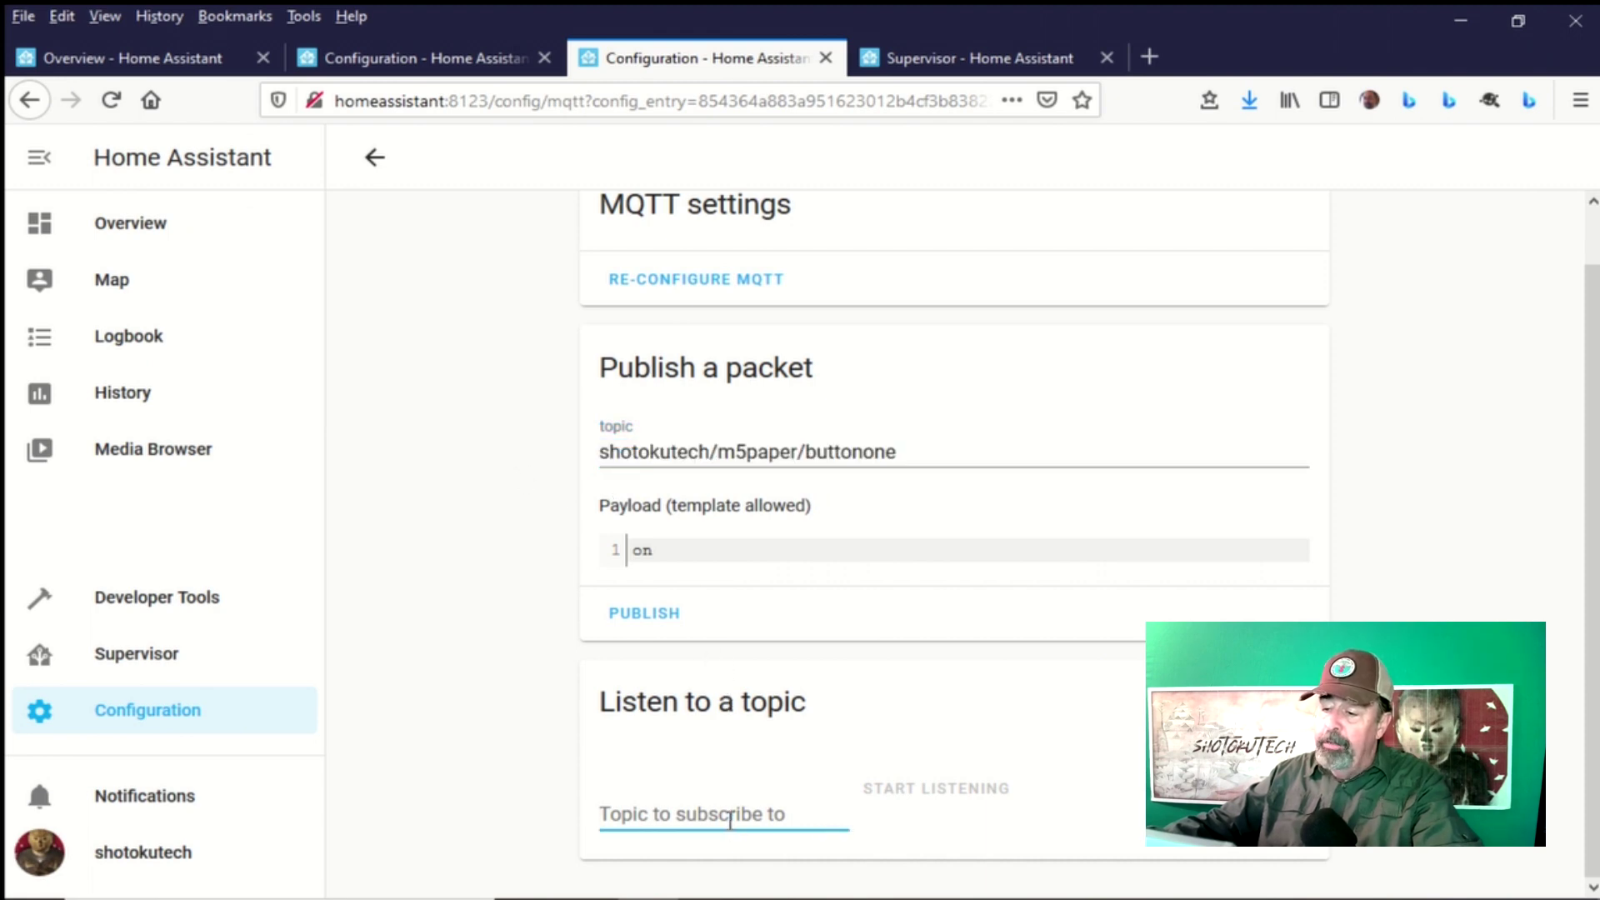
key("ctrl+v")
left_click(929, 788)
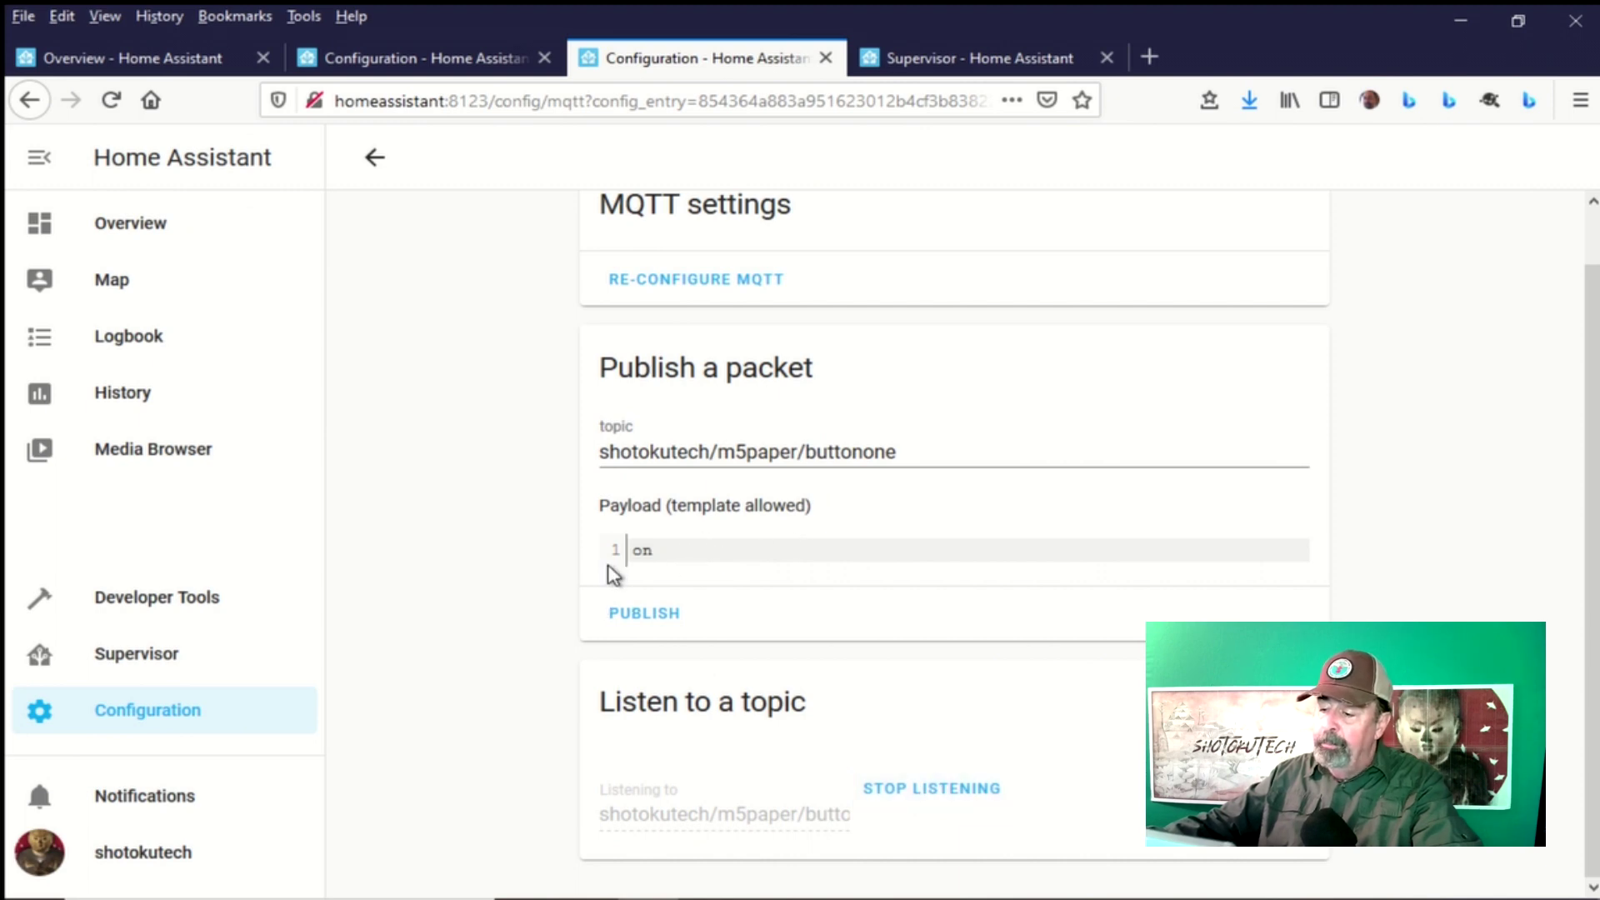
left_click(942, 60)
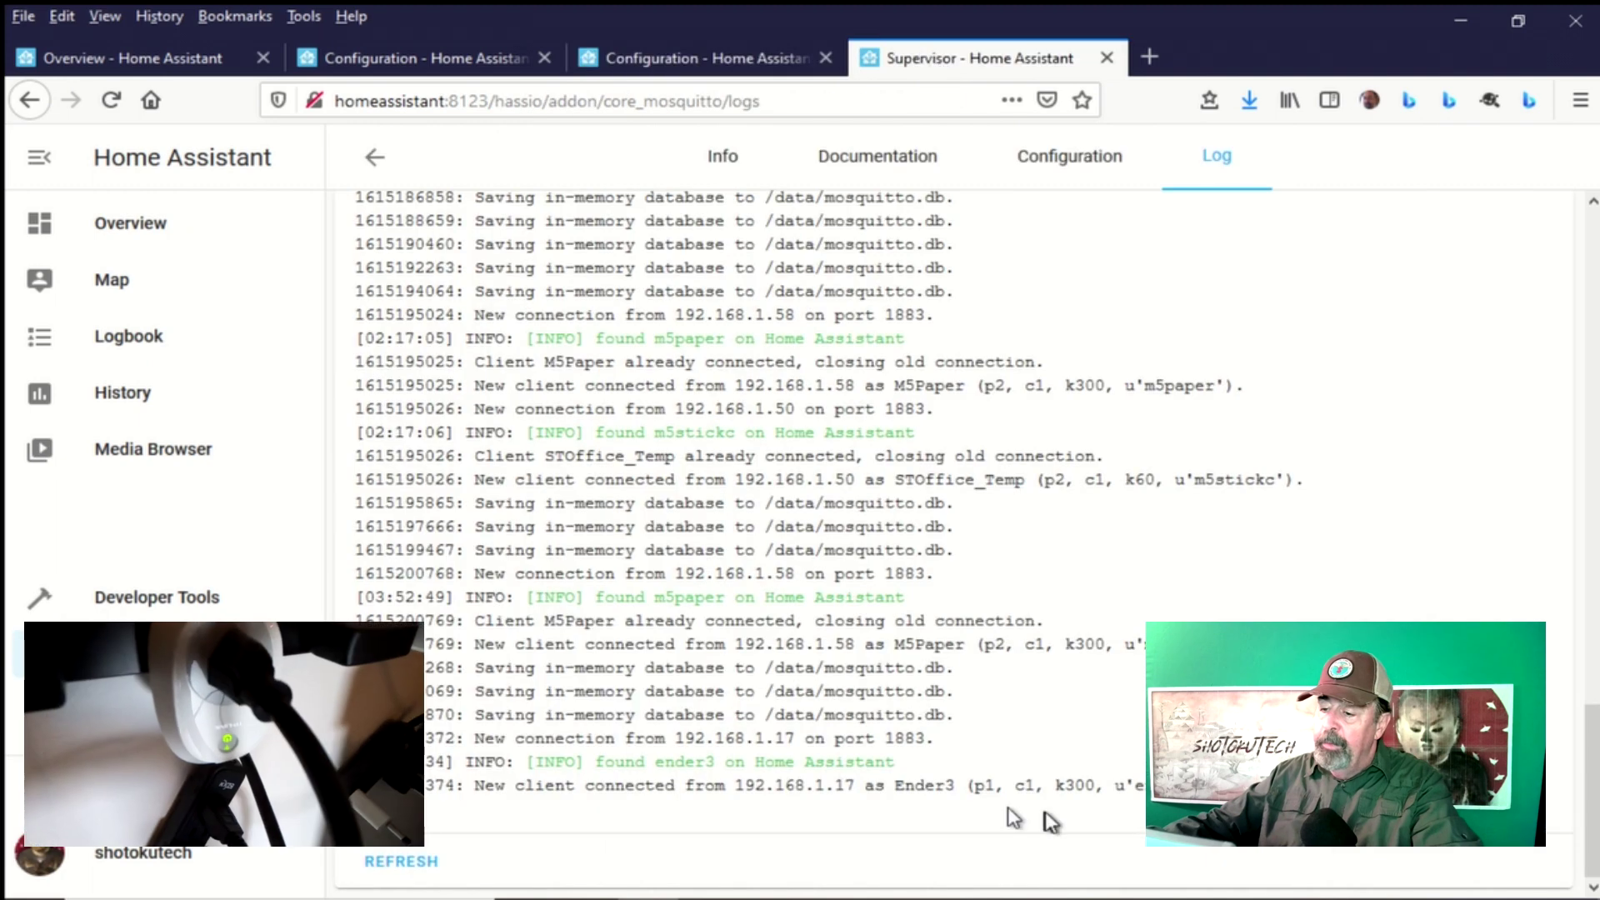
Select the ender3 connection lines in the Mosquitto log, then open M5PaperButtonOn for editing
left_click_drag(1167, 785, 367, 761)
left_click_drag(895, 762, 367, 762)
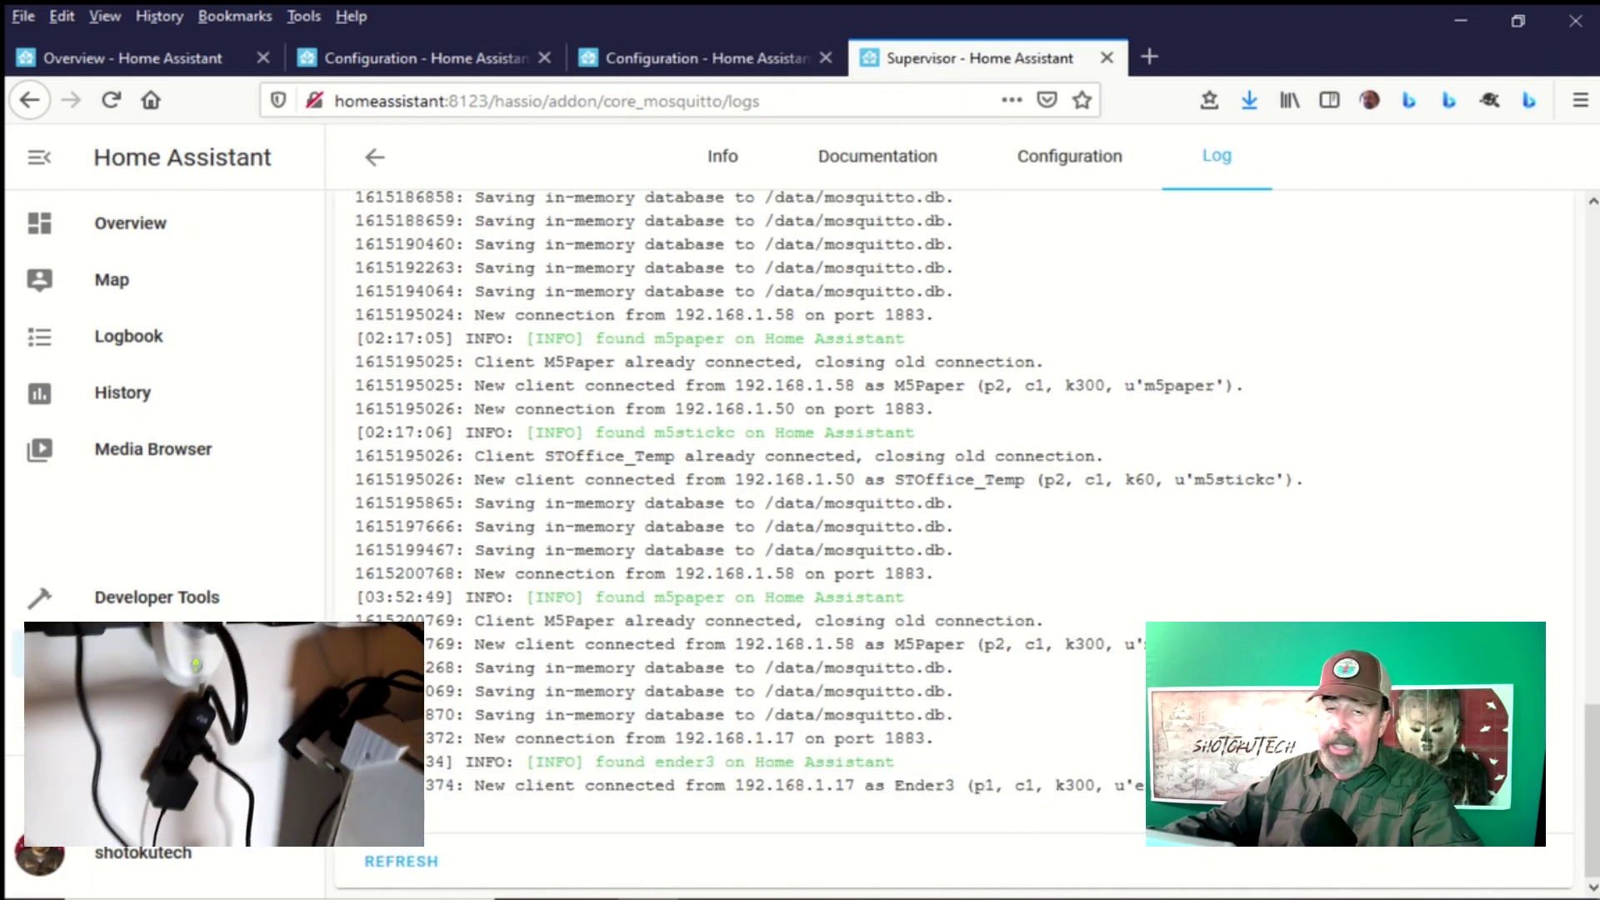
left_click_drag(917, 761, 1166, 787)
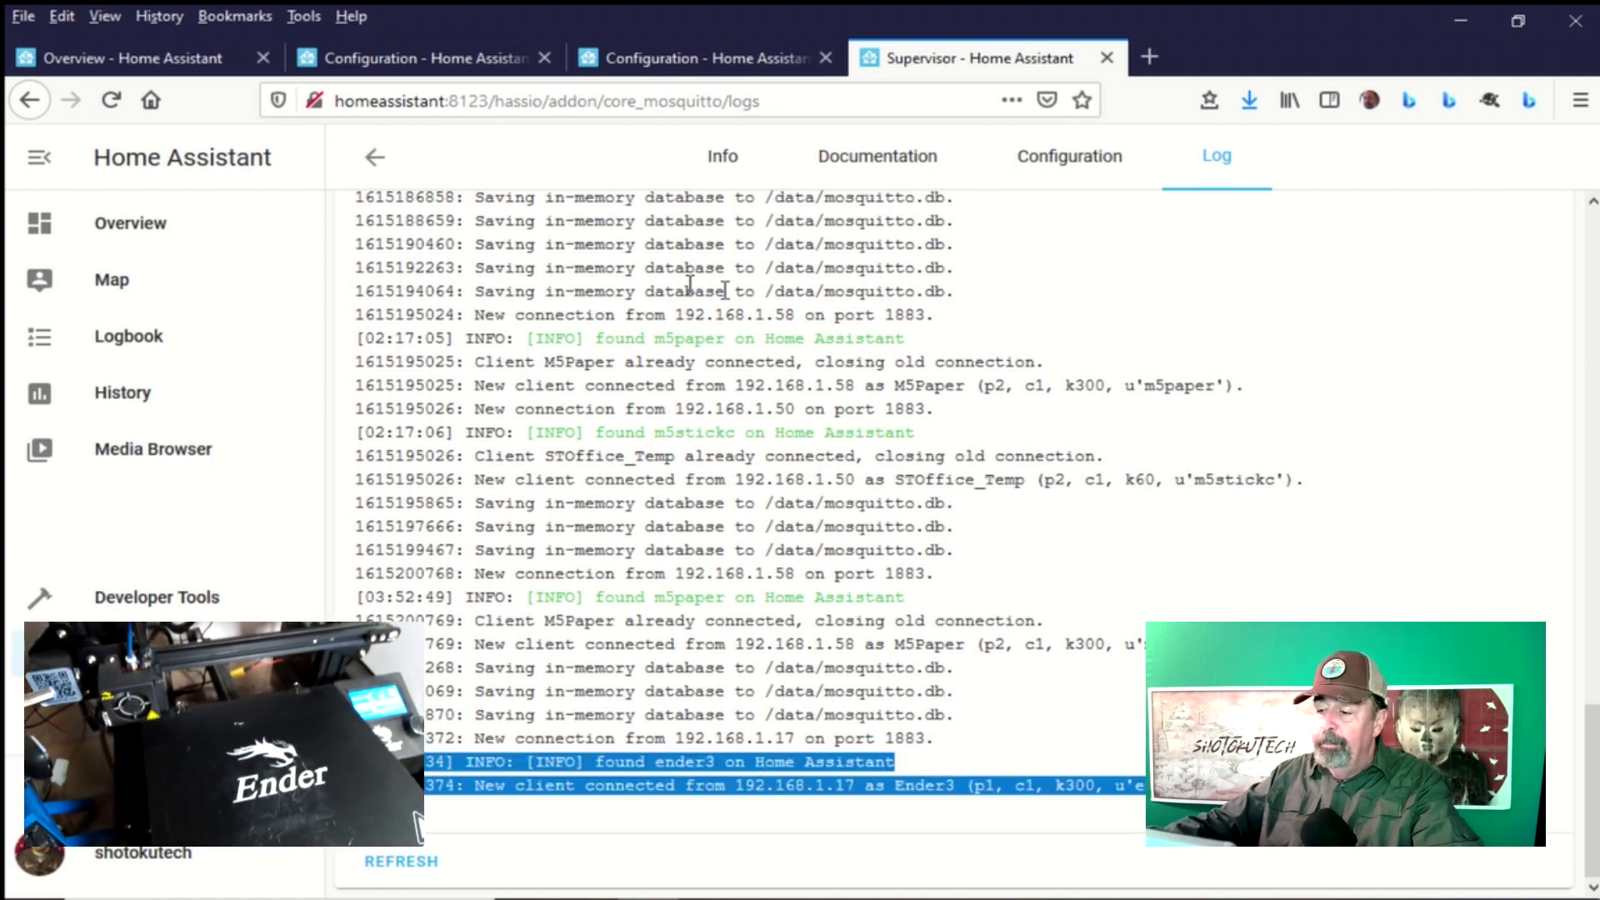
left_click(464, 59)
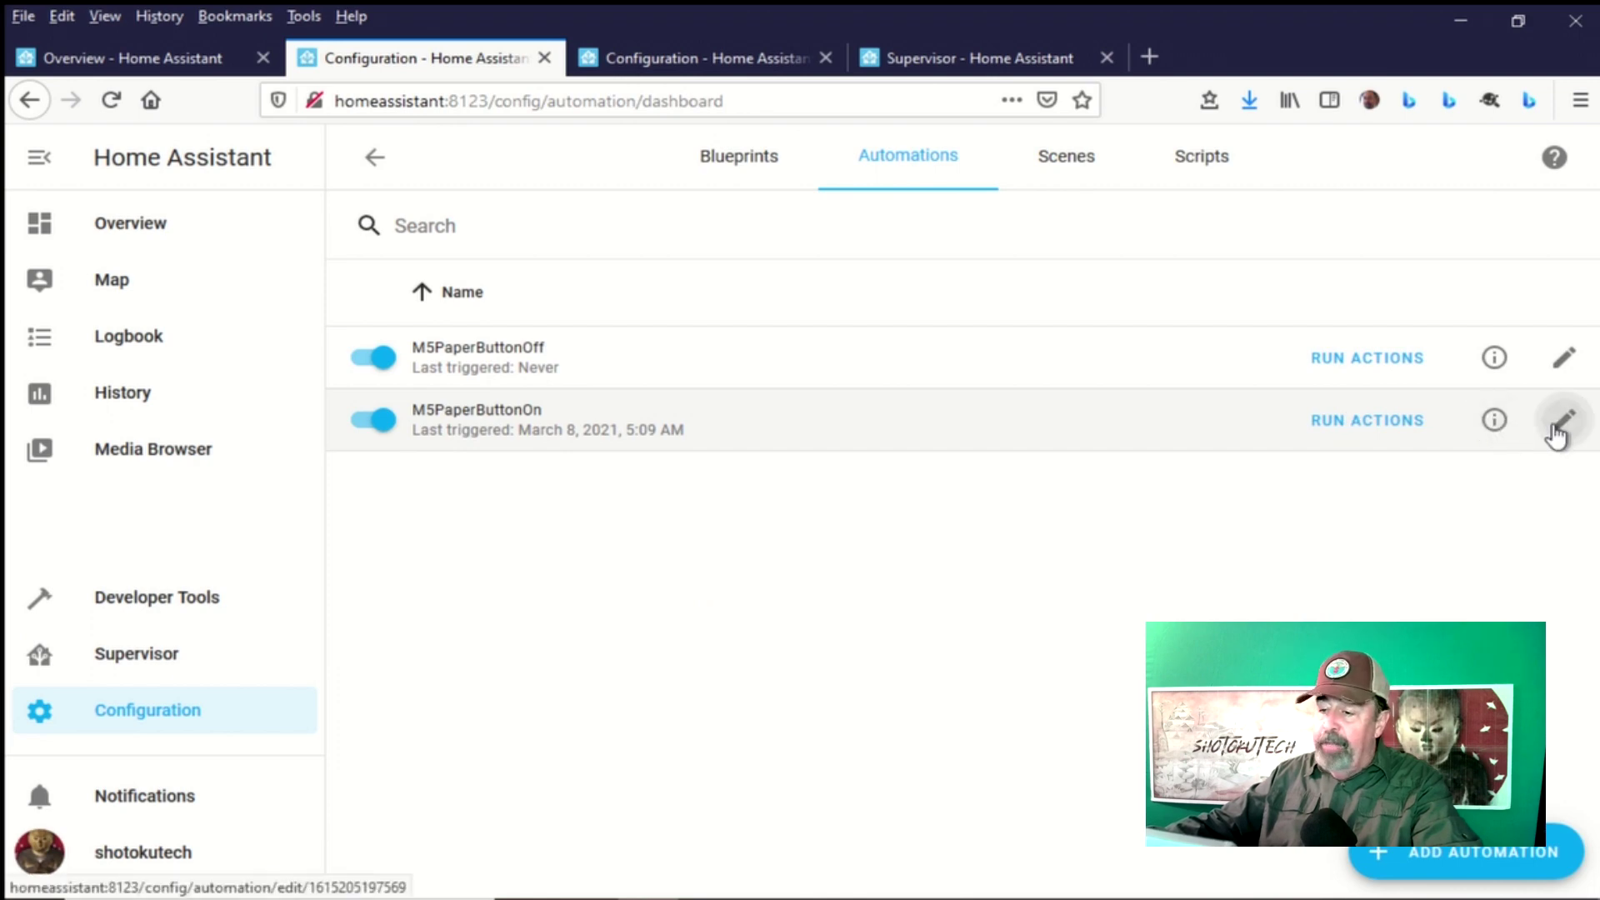
left_click(1561, 422)
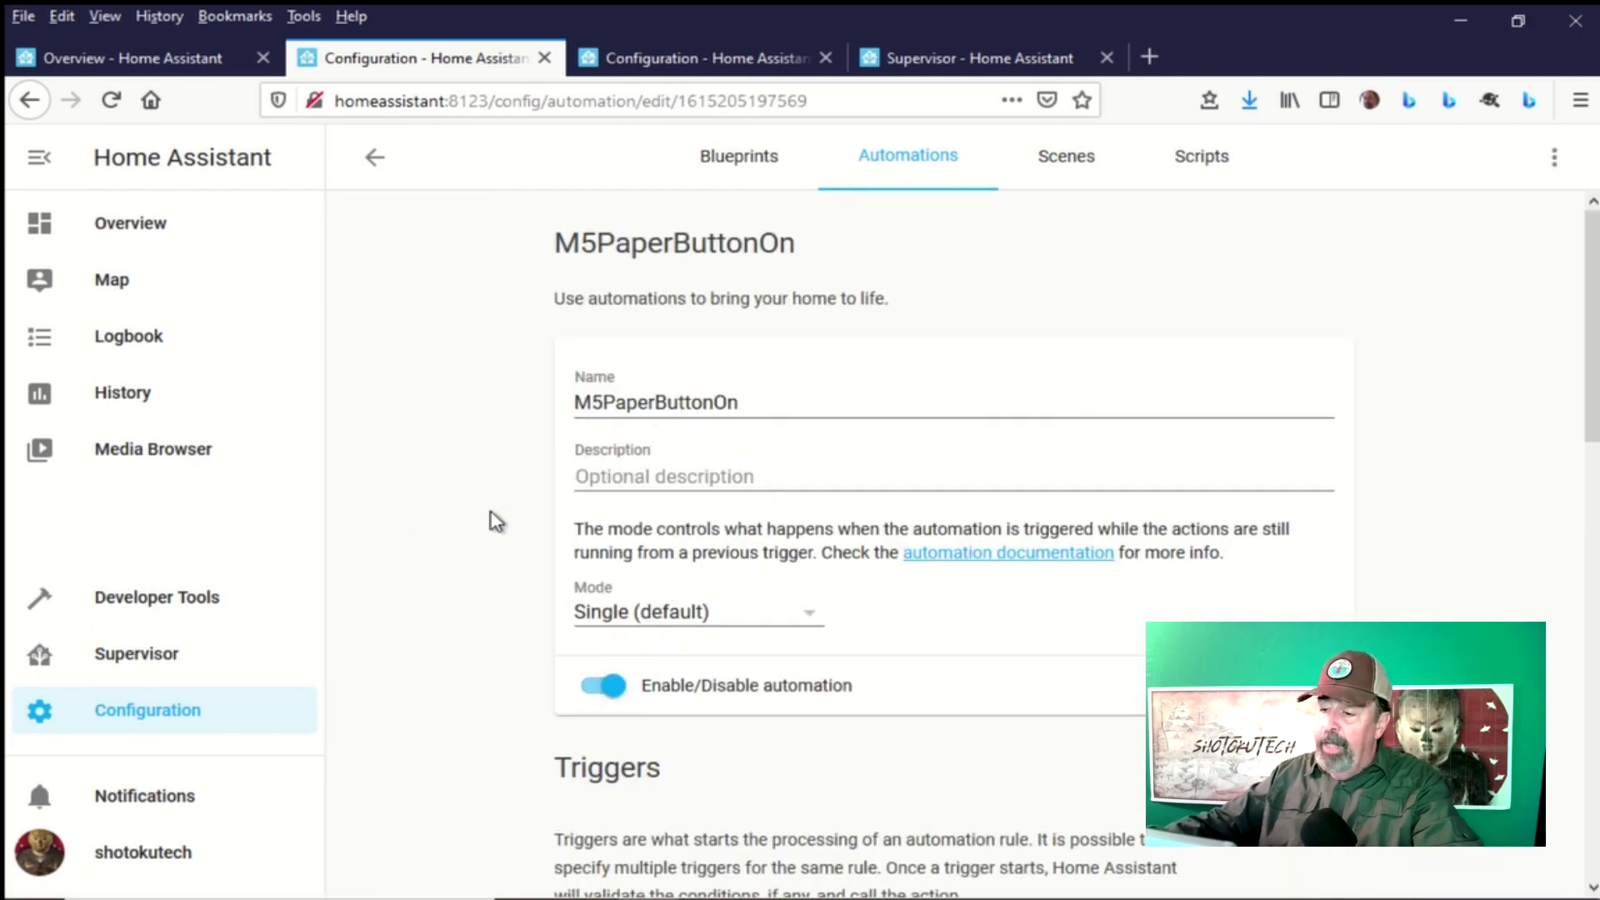
Confirm the automation's Device action turns on tertiary, then return to the automations list
scroll(495, 522, "down", 7)
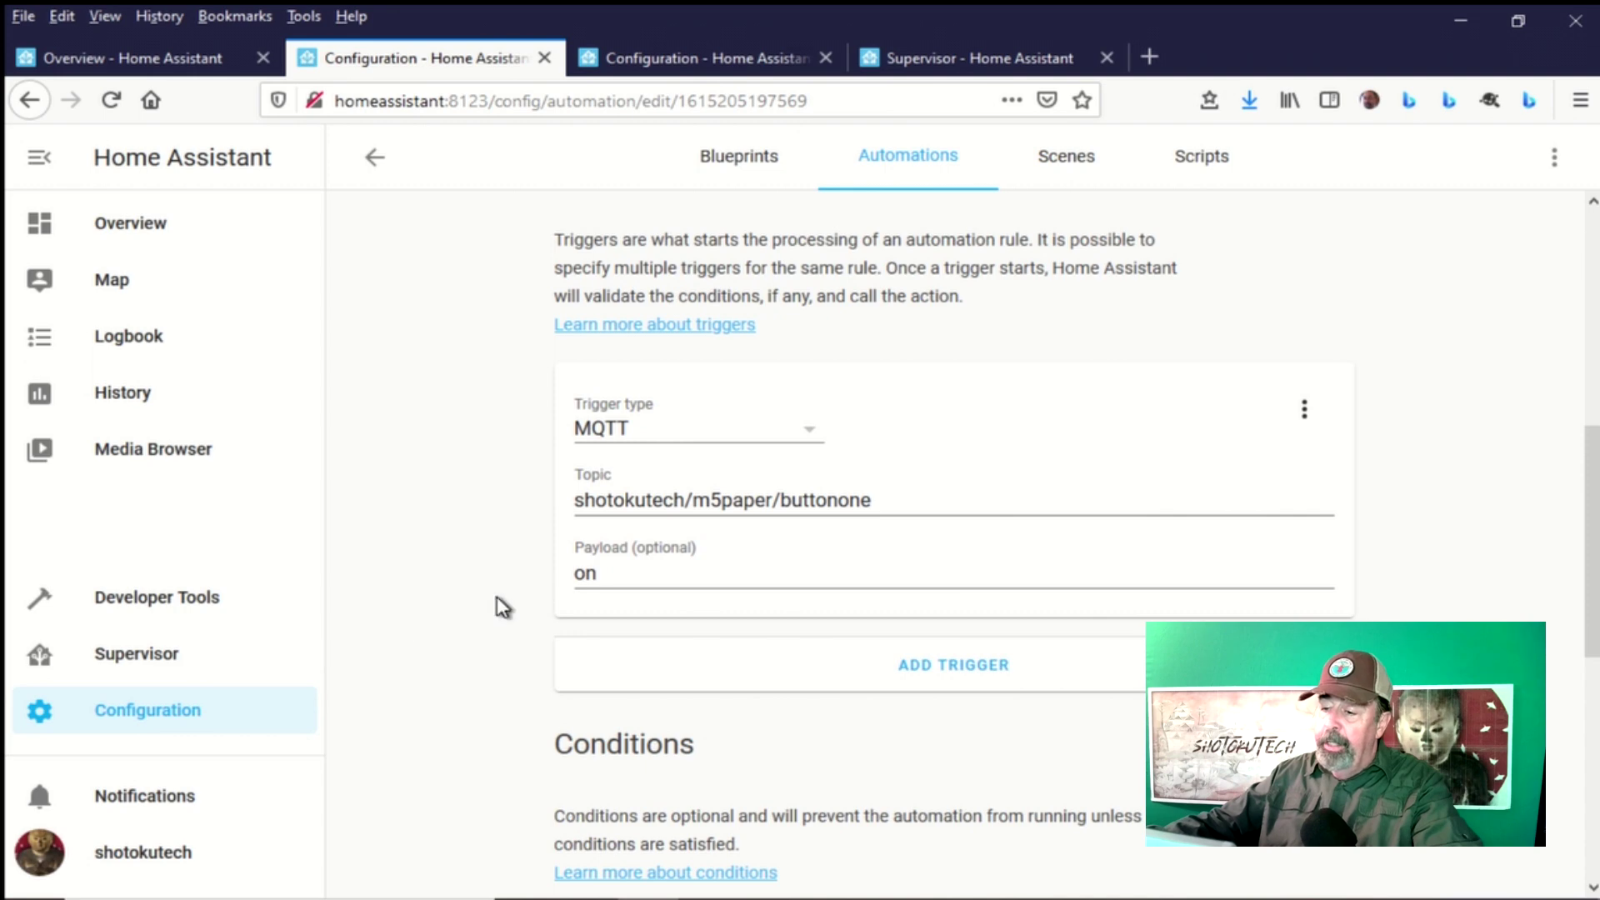
scroll(500, 608, "down", 4)
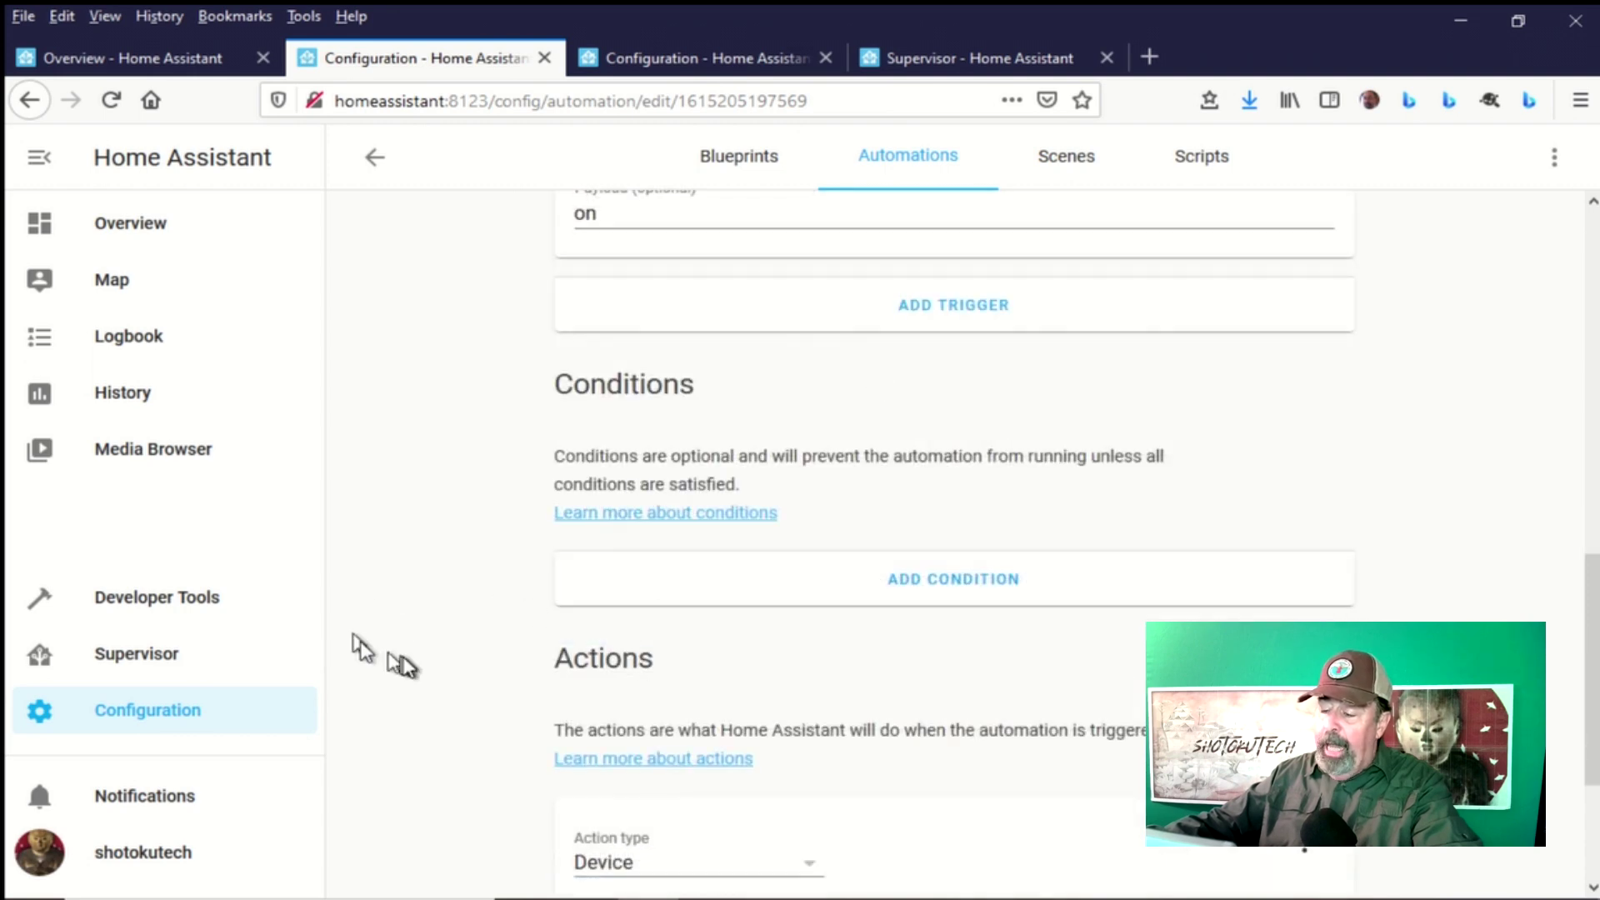
scroll(409, 667, "down", 3)
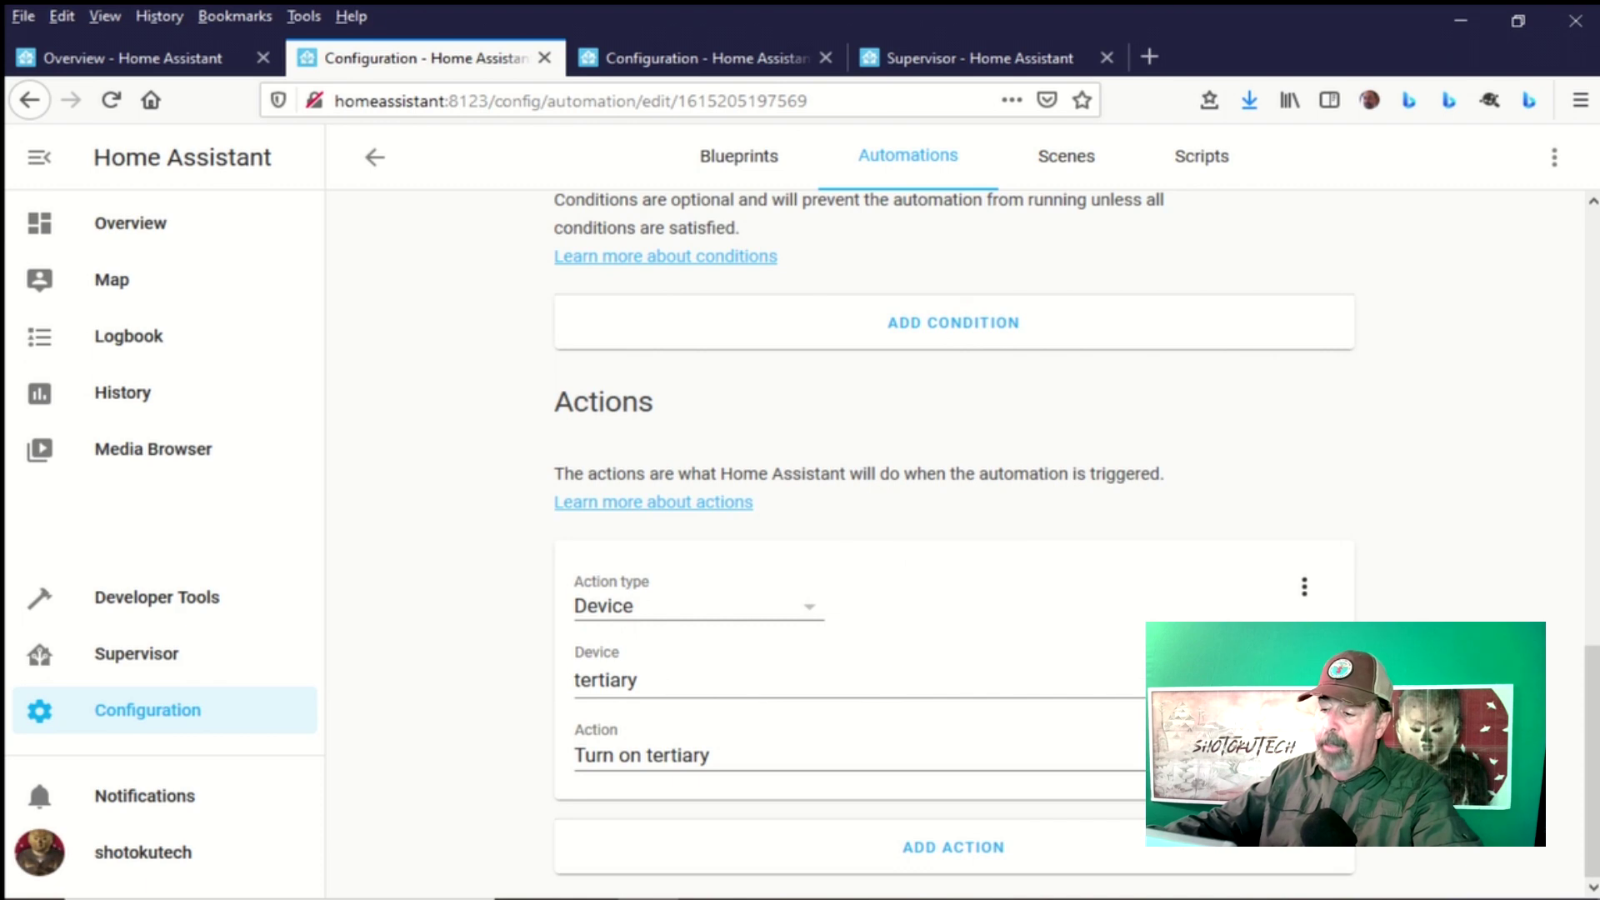
left_click(1208, 680)
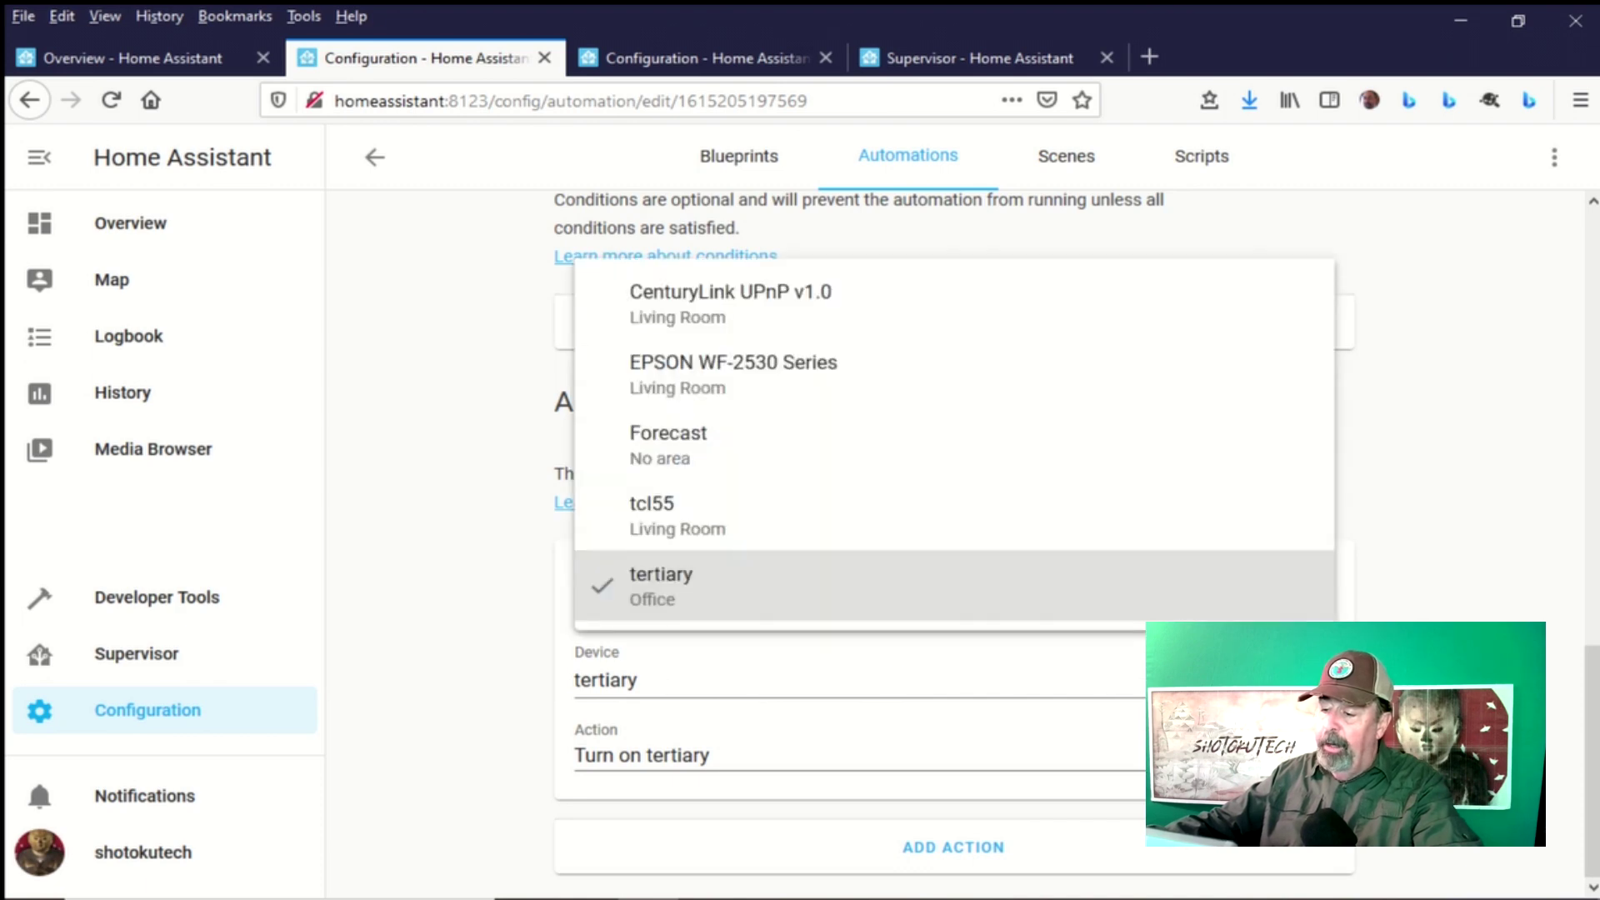
left_click(692, 779)
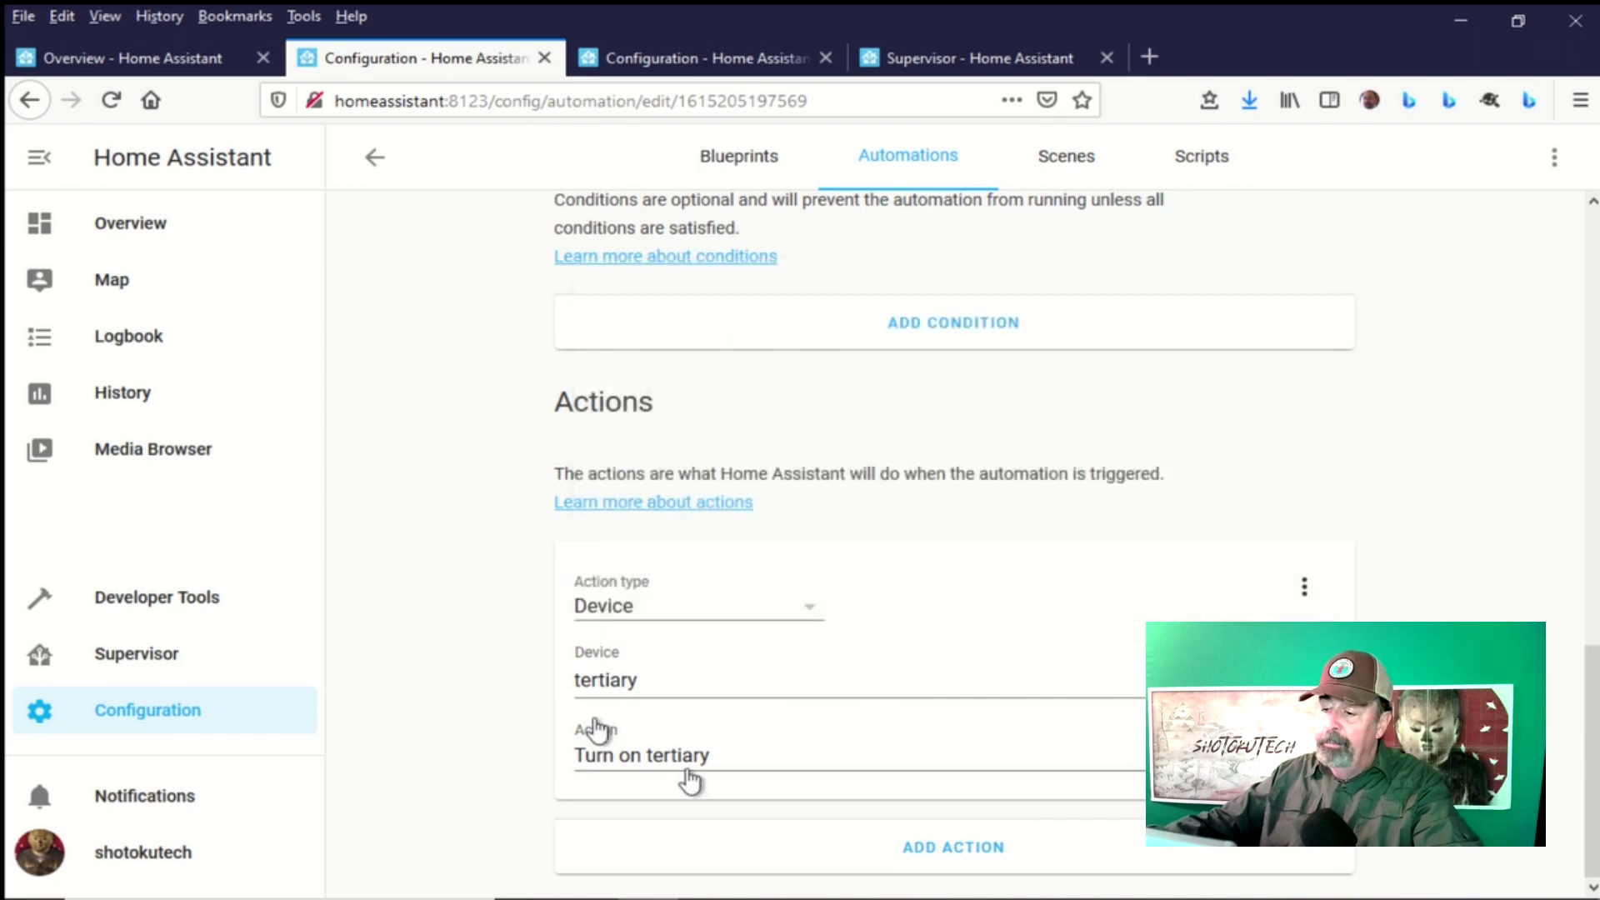
left_click(921, 63)
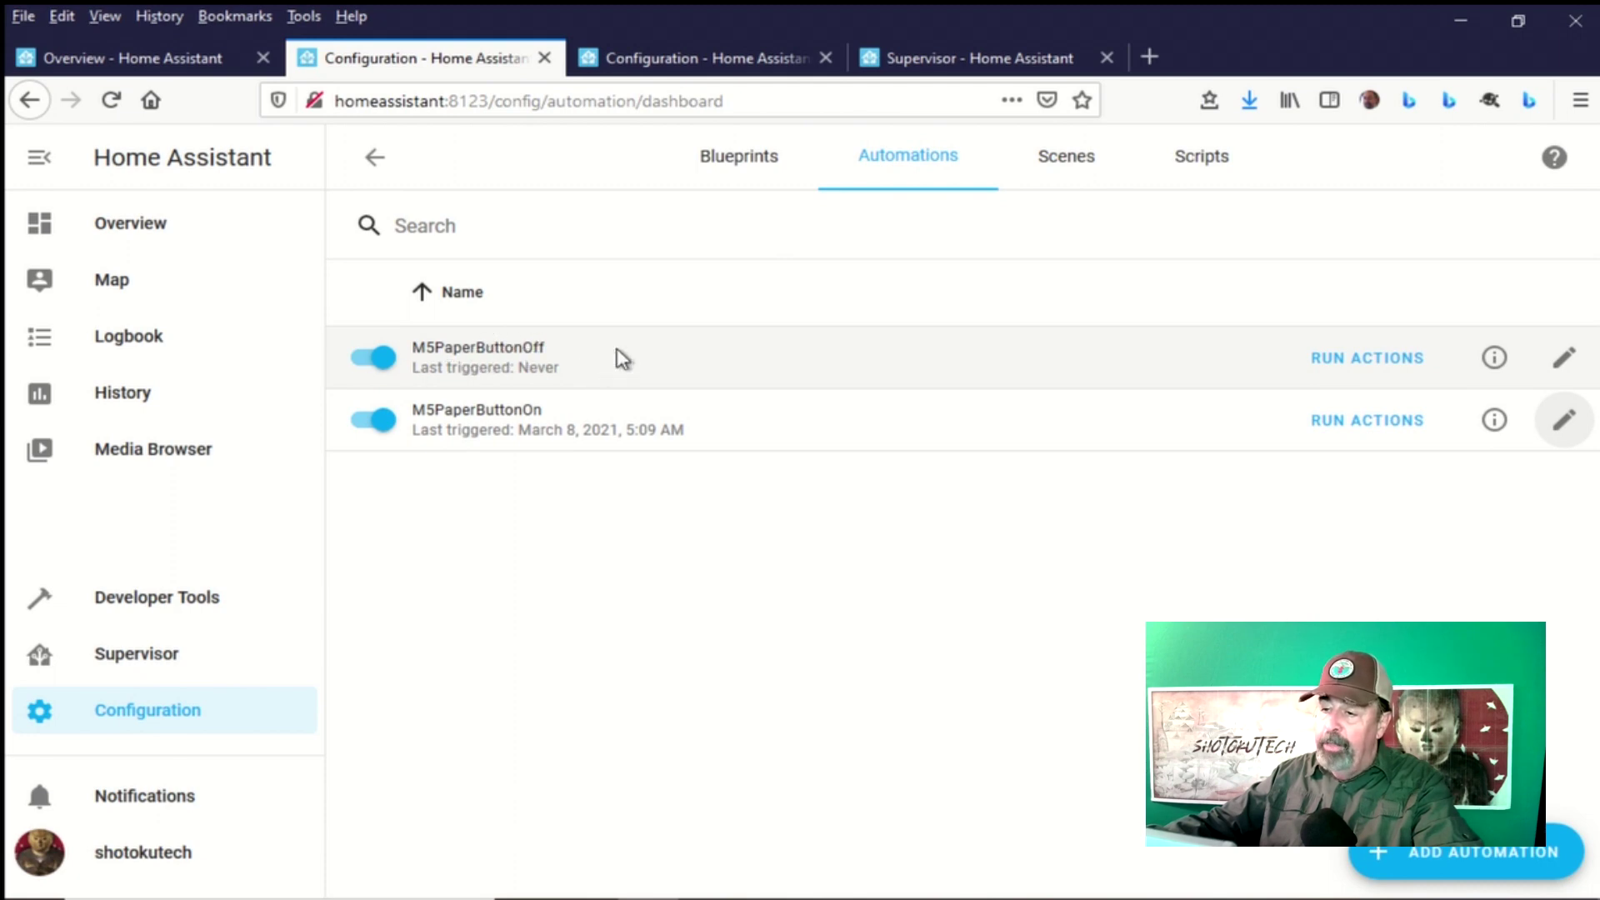
Publish payload 'off' to shotokutech/m5paper/buttonone and check the tertiary outlet on the Overview dashboard
left_click(714, 59)
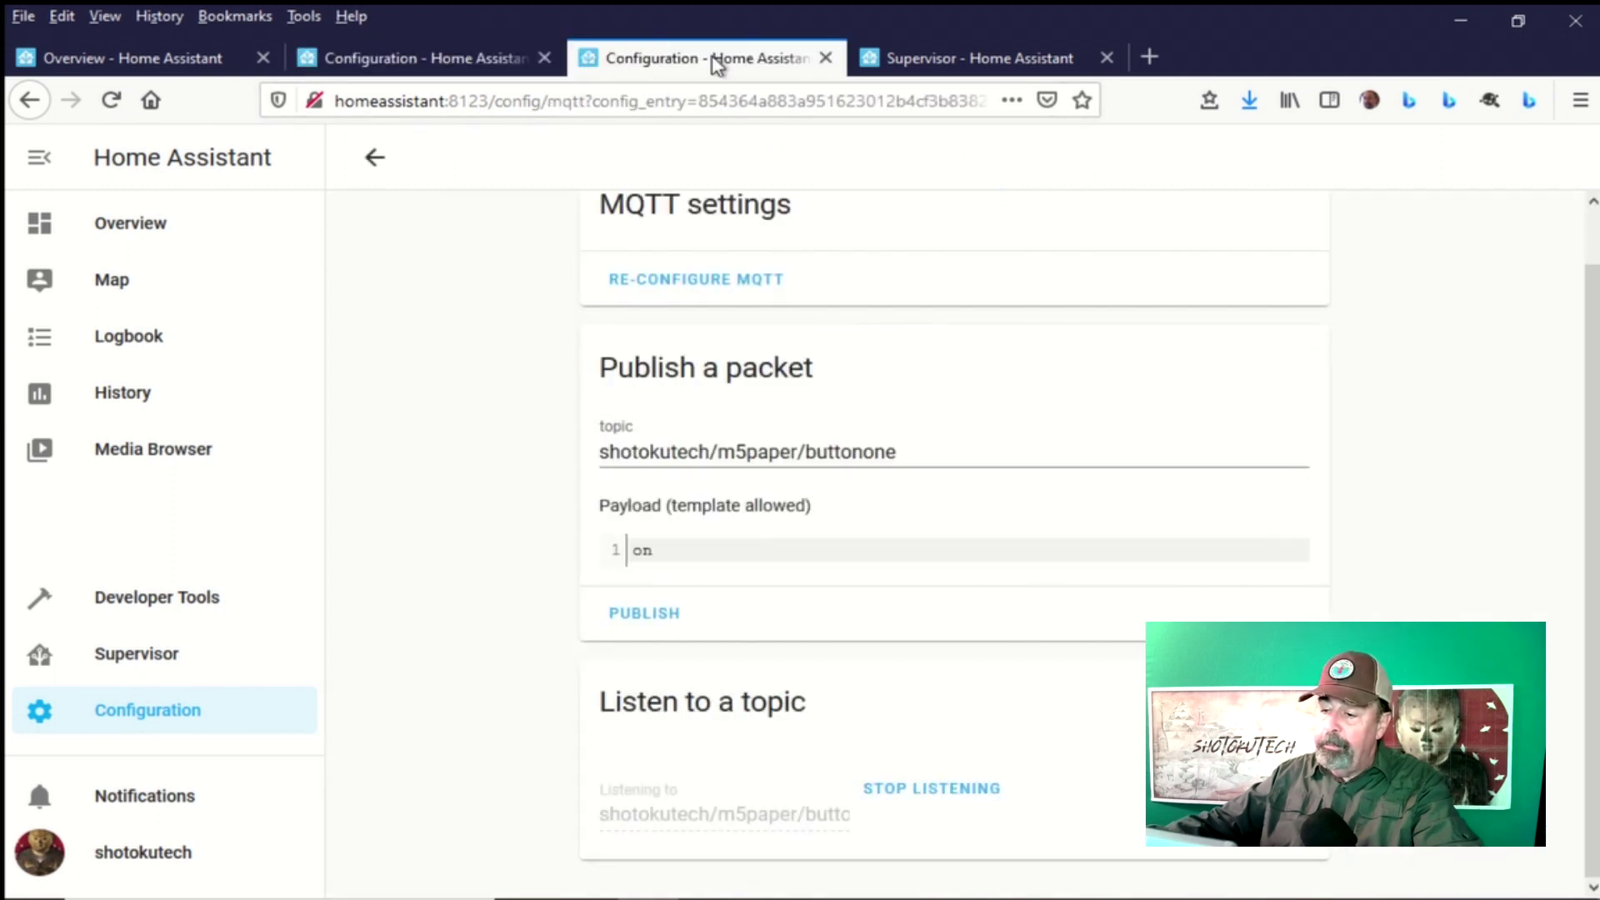
left_click_drag(675, 548, 592, 543)
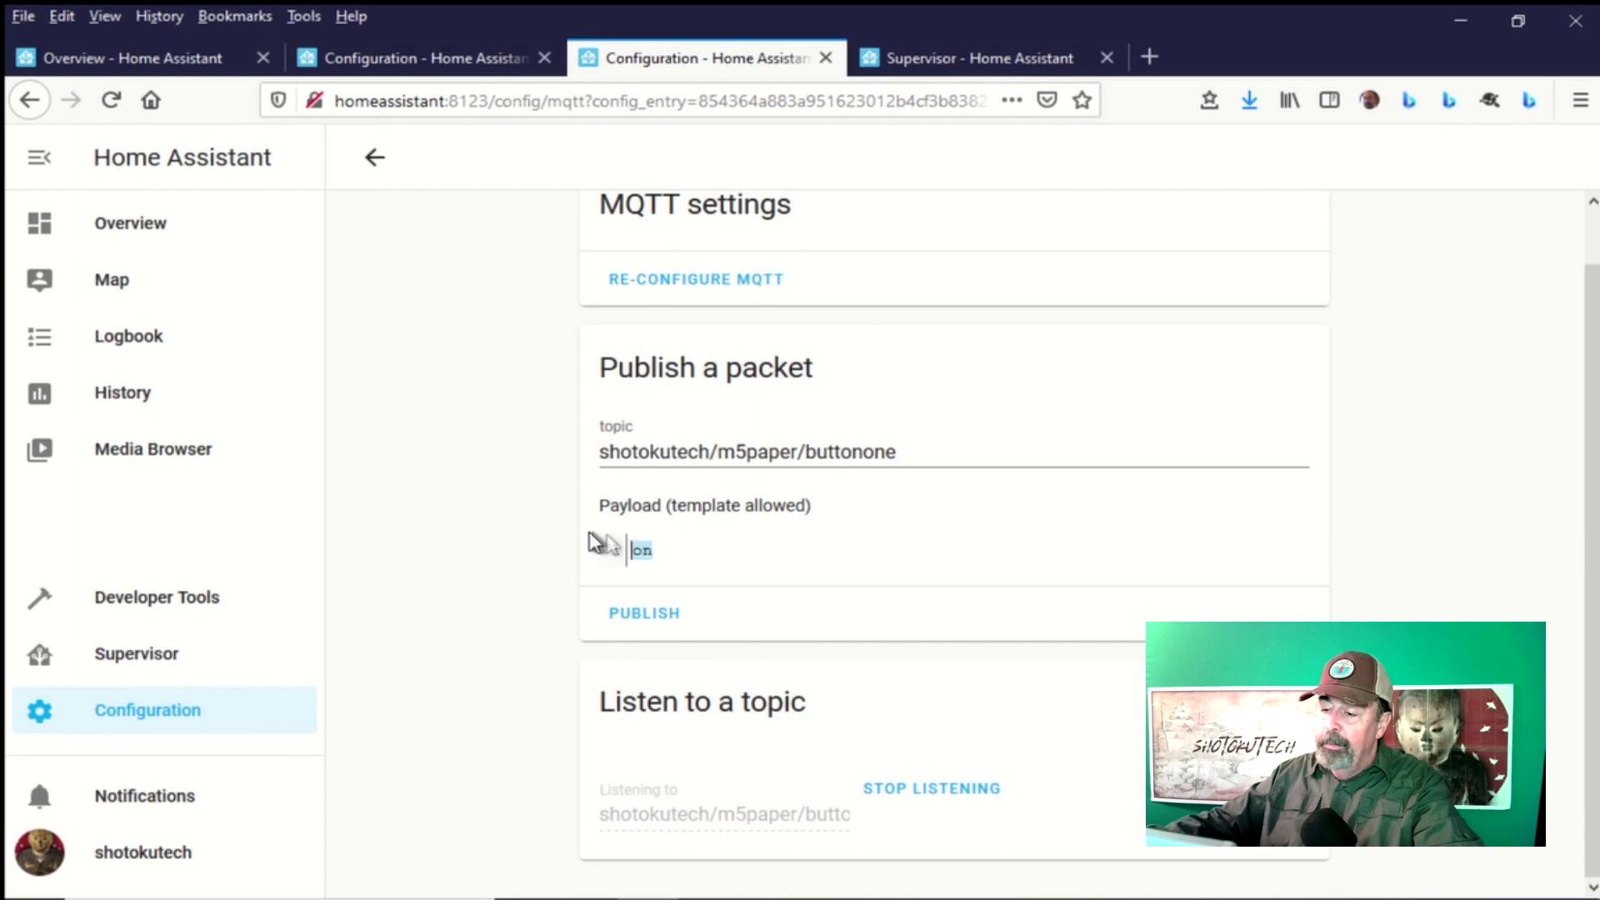
type("o")
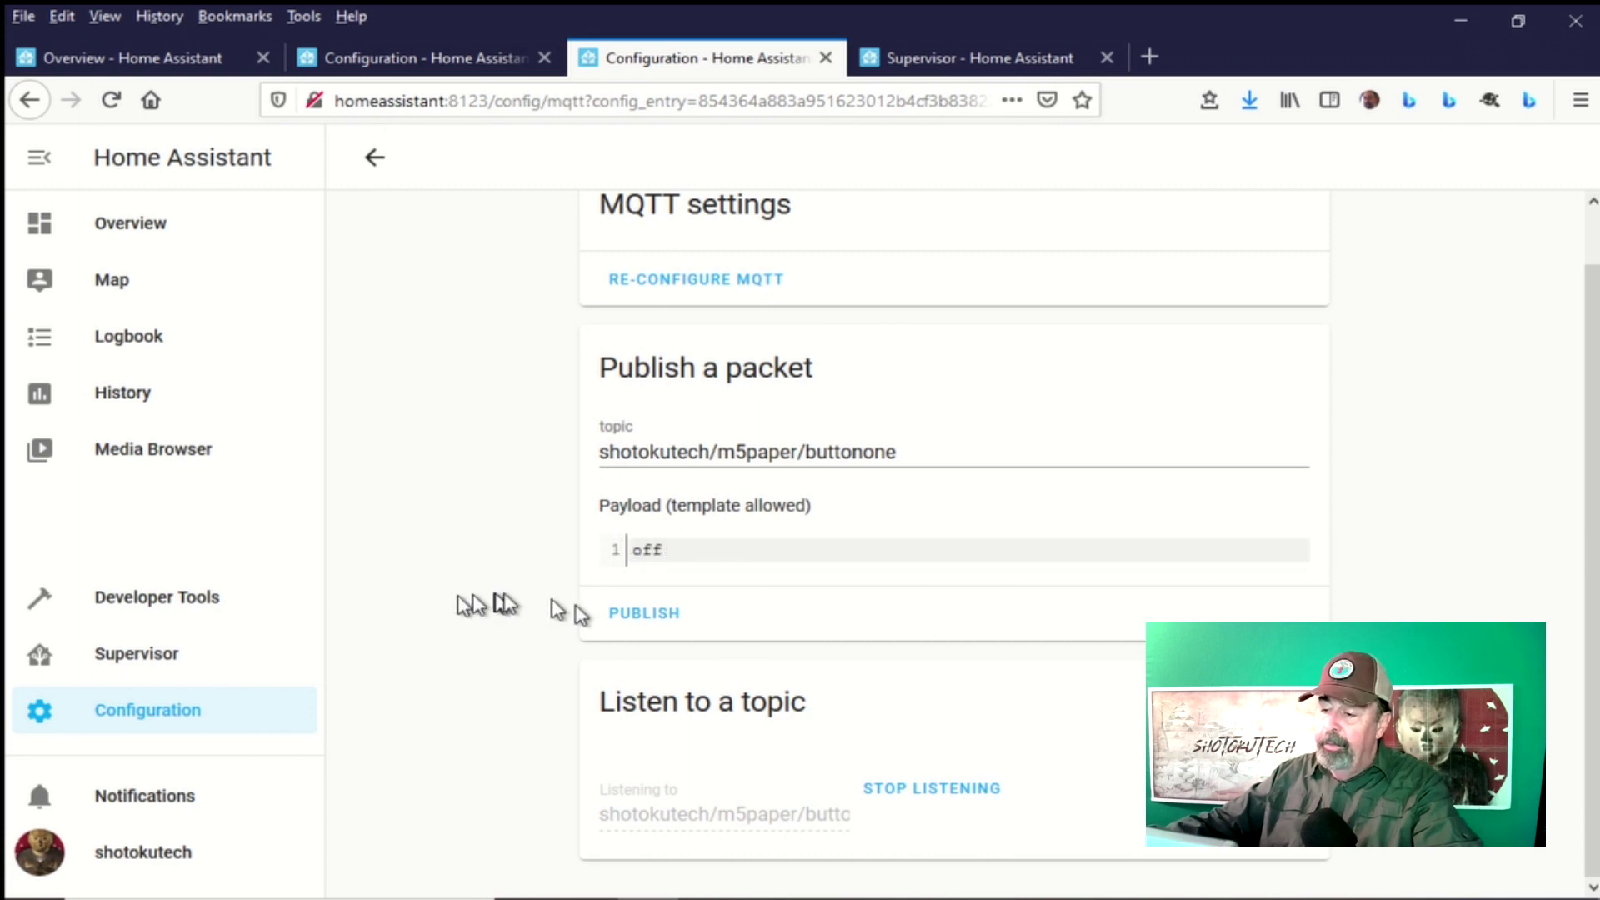
left_click(639, 617)
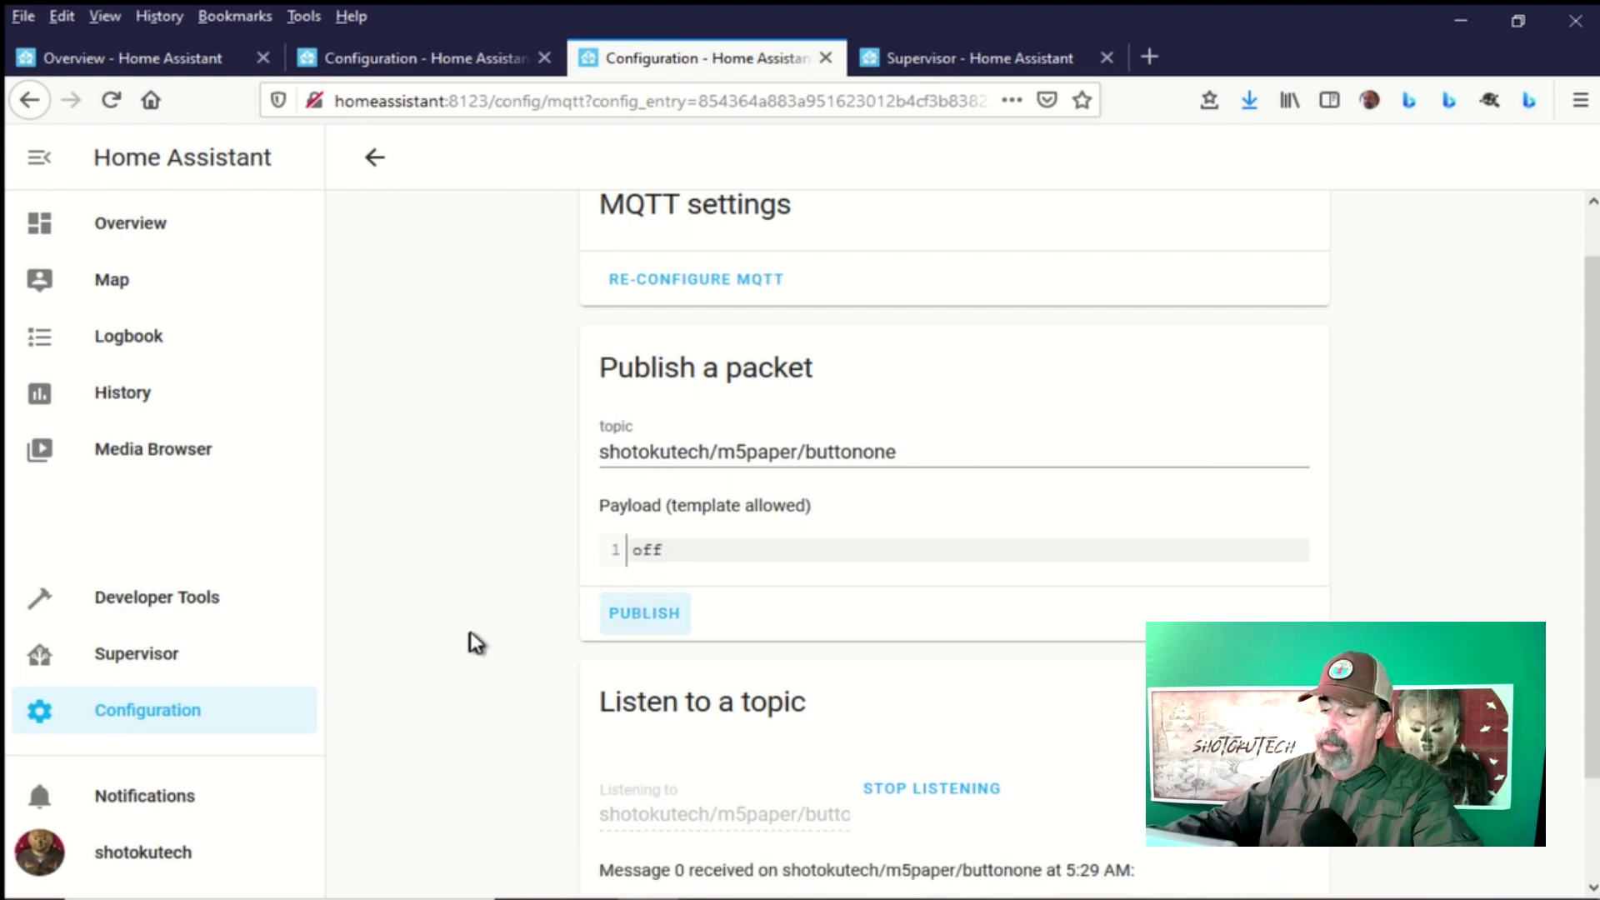
scroll(468, 643, "down", 3)
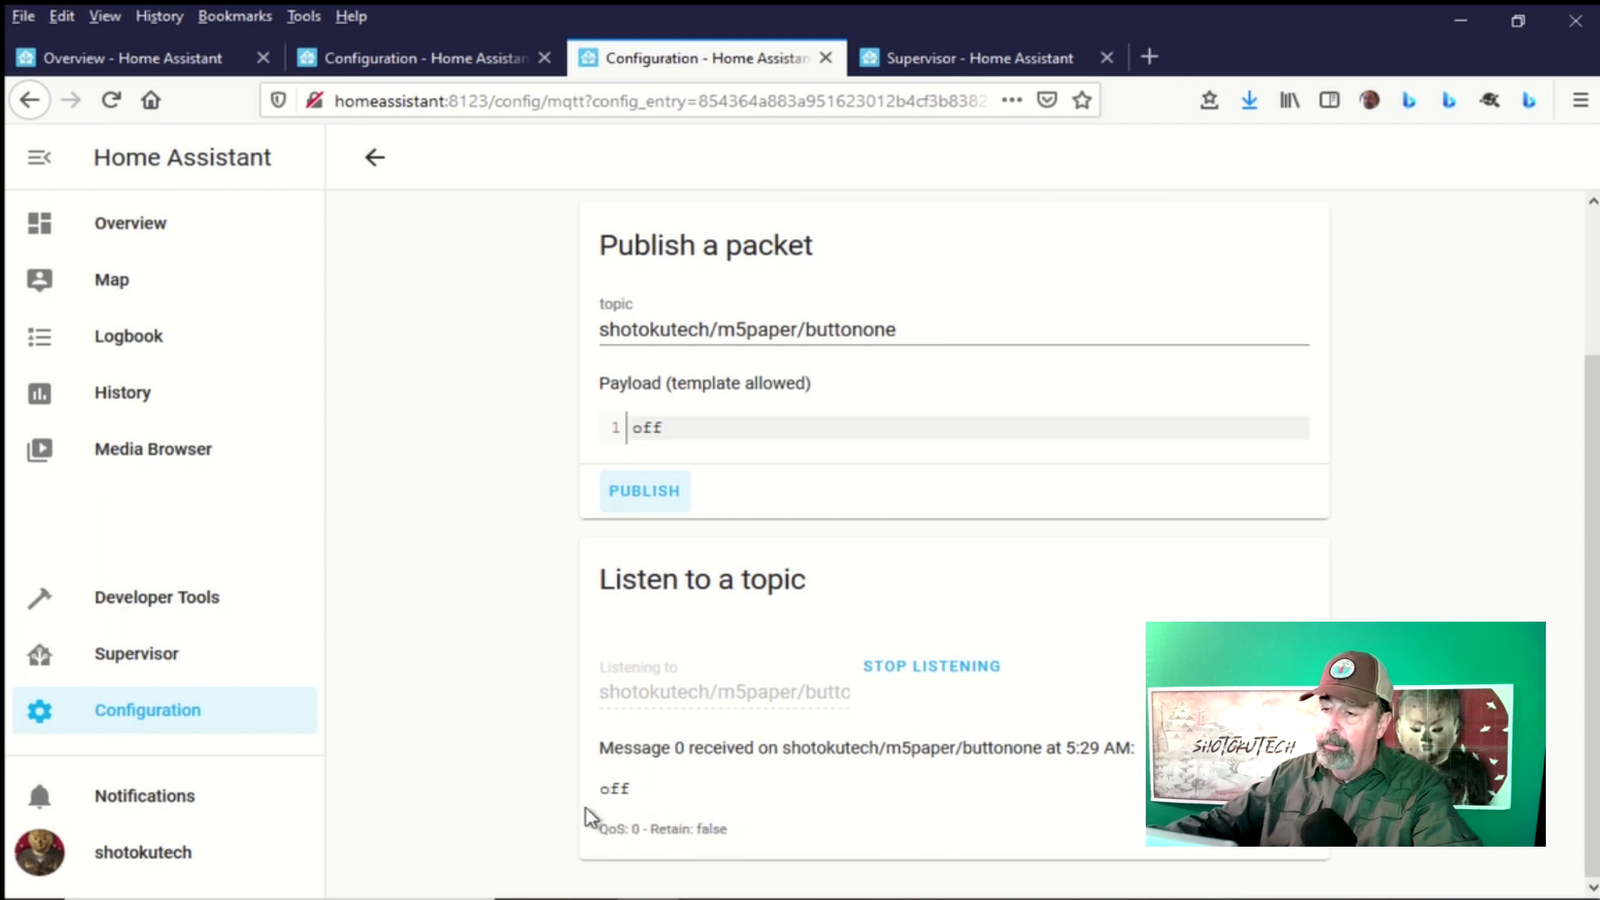
left_click(165, 54)
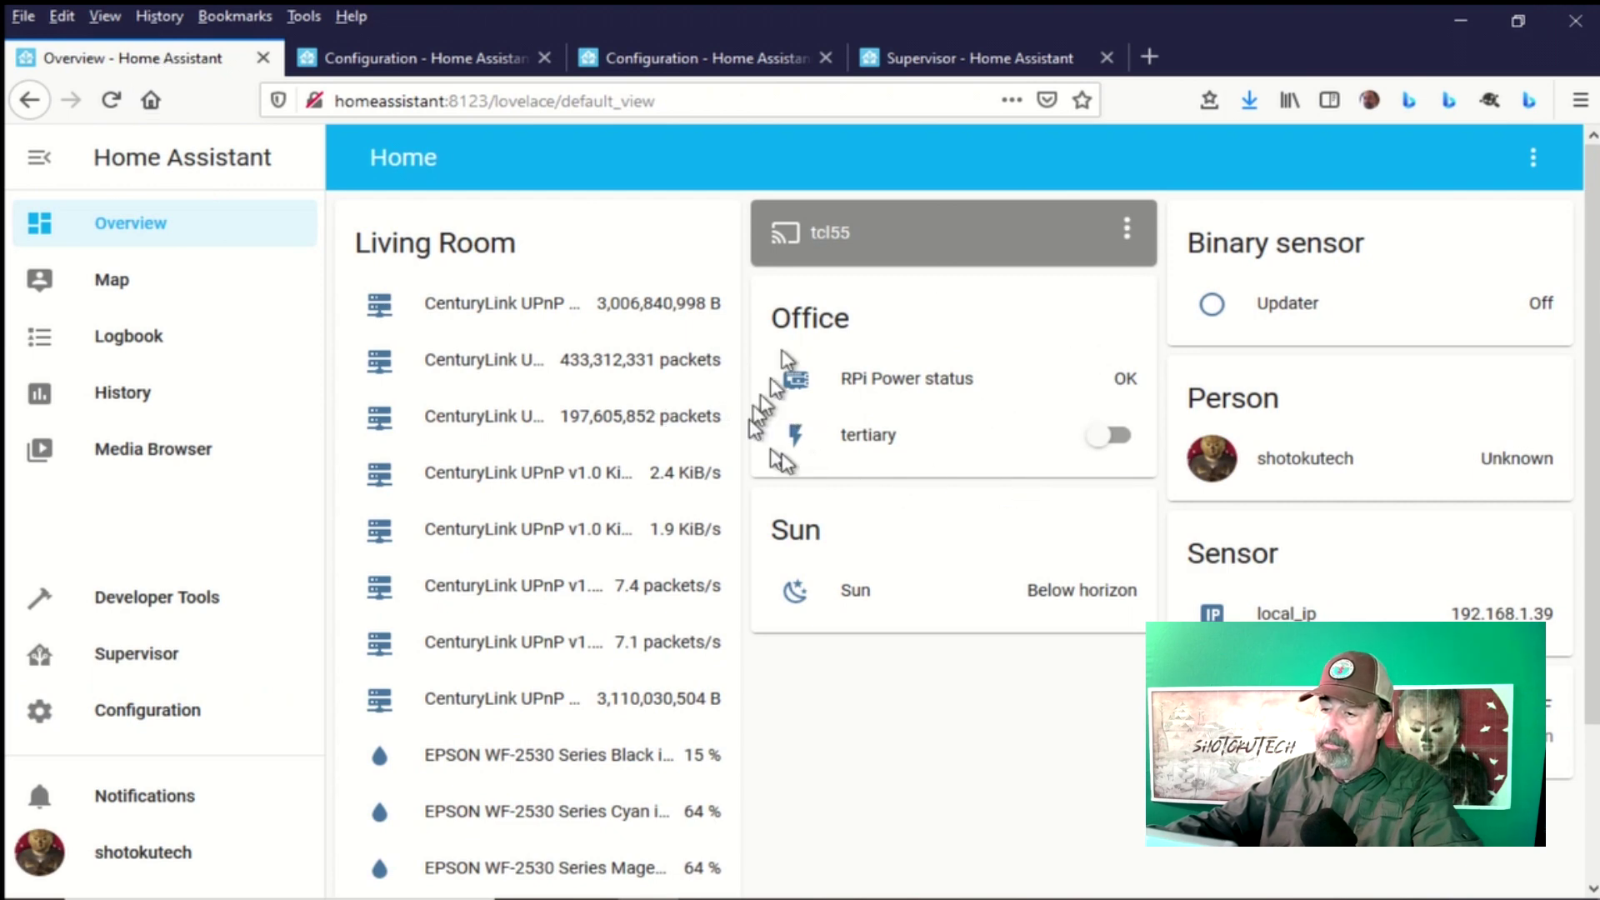
Check M5PaperButtonOff triggered at 5:29 AM, refresh the Mosquitto log, and open M5PaperButtonOn for editing
left_click(442, 57)
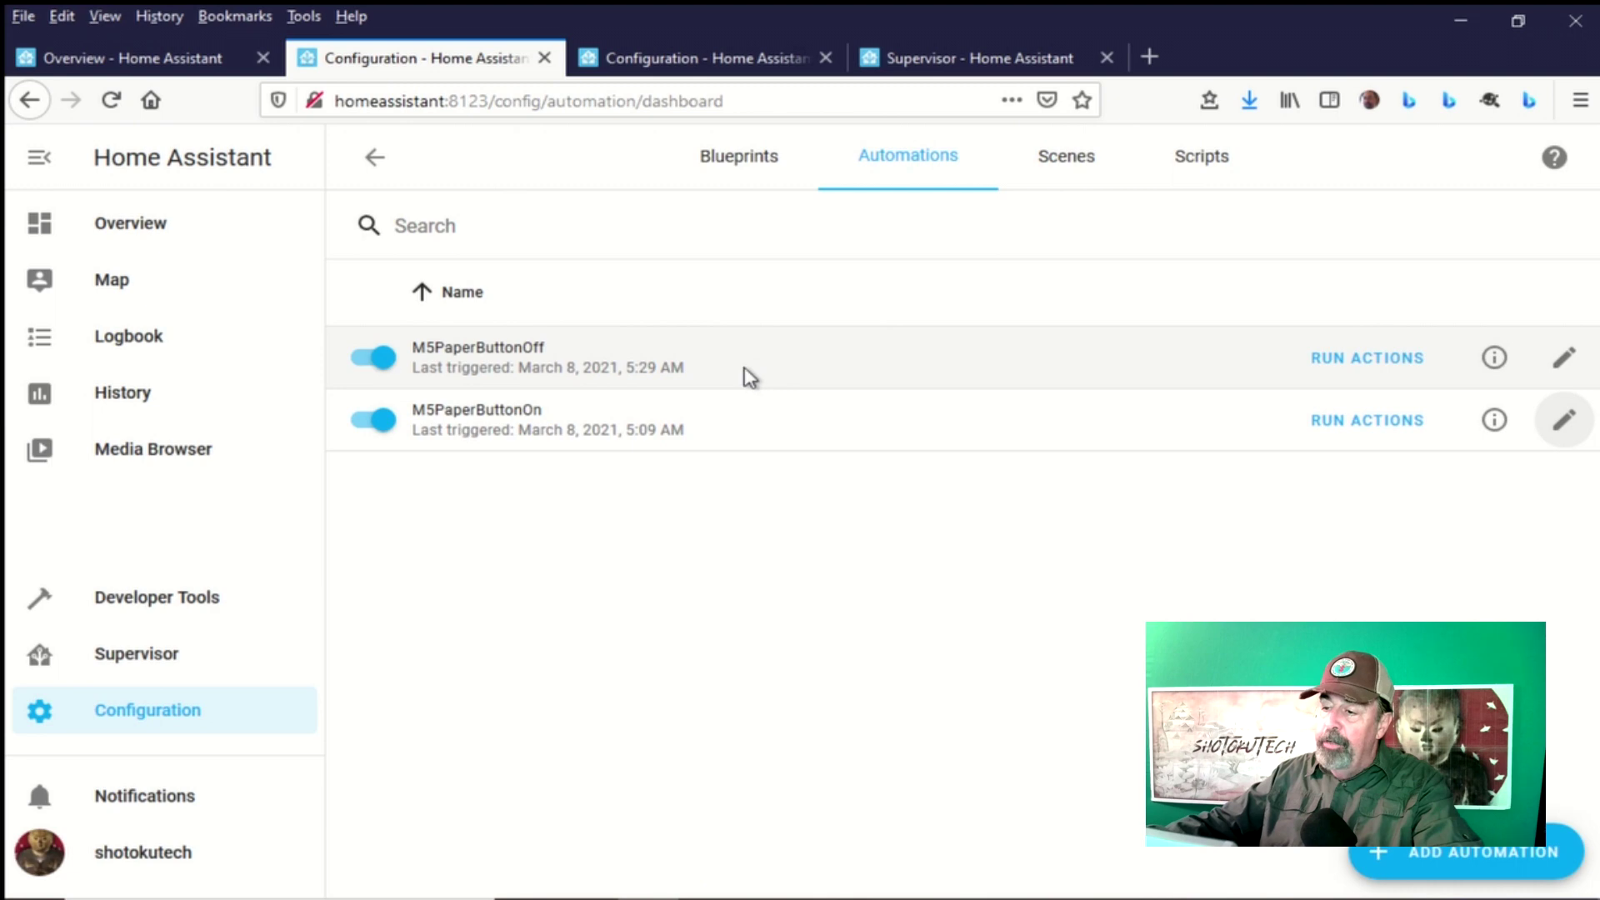
left_click(947, 57)
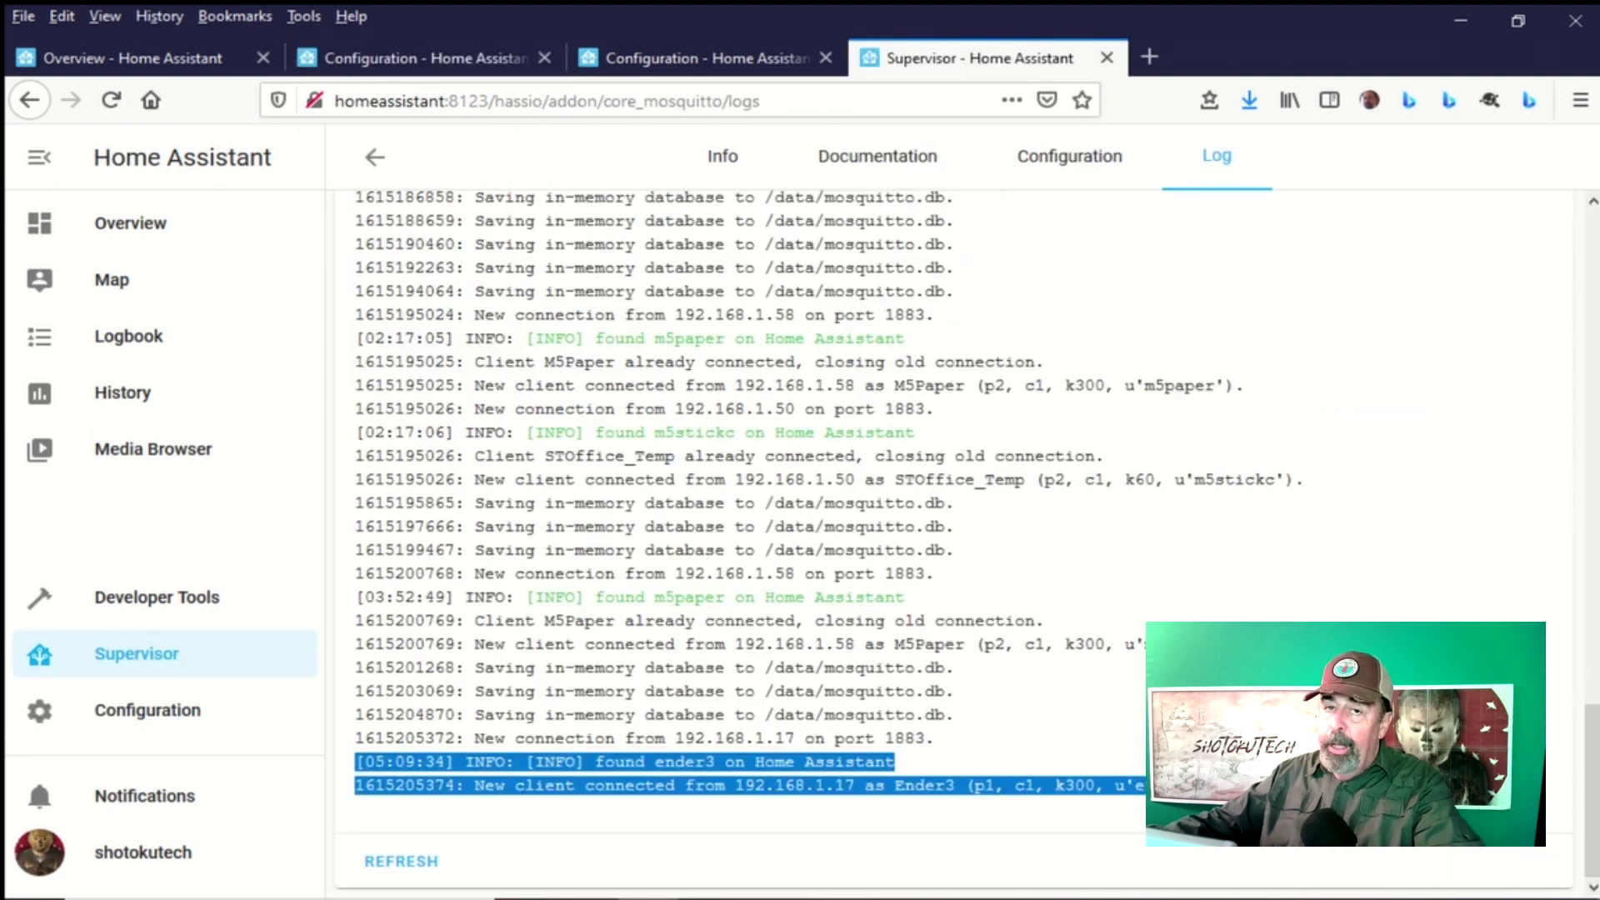
left_click(408, 863)
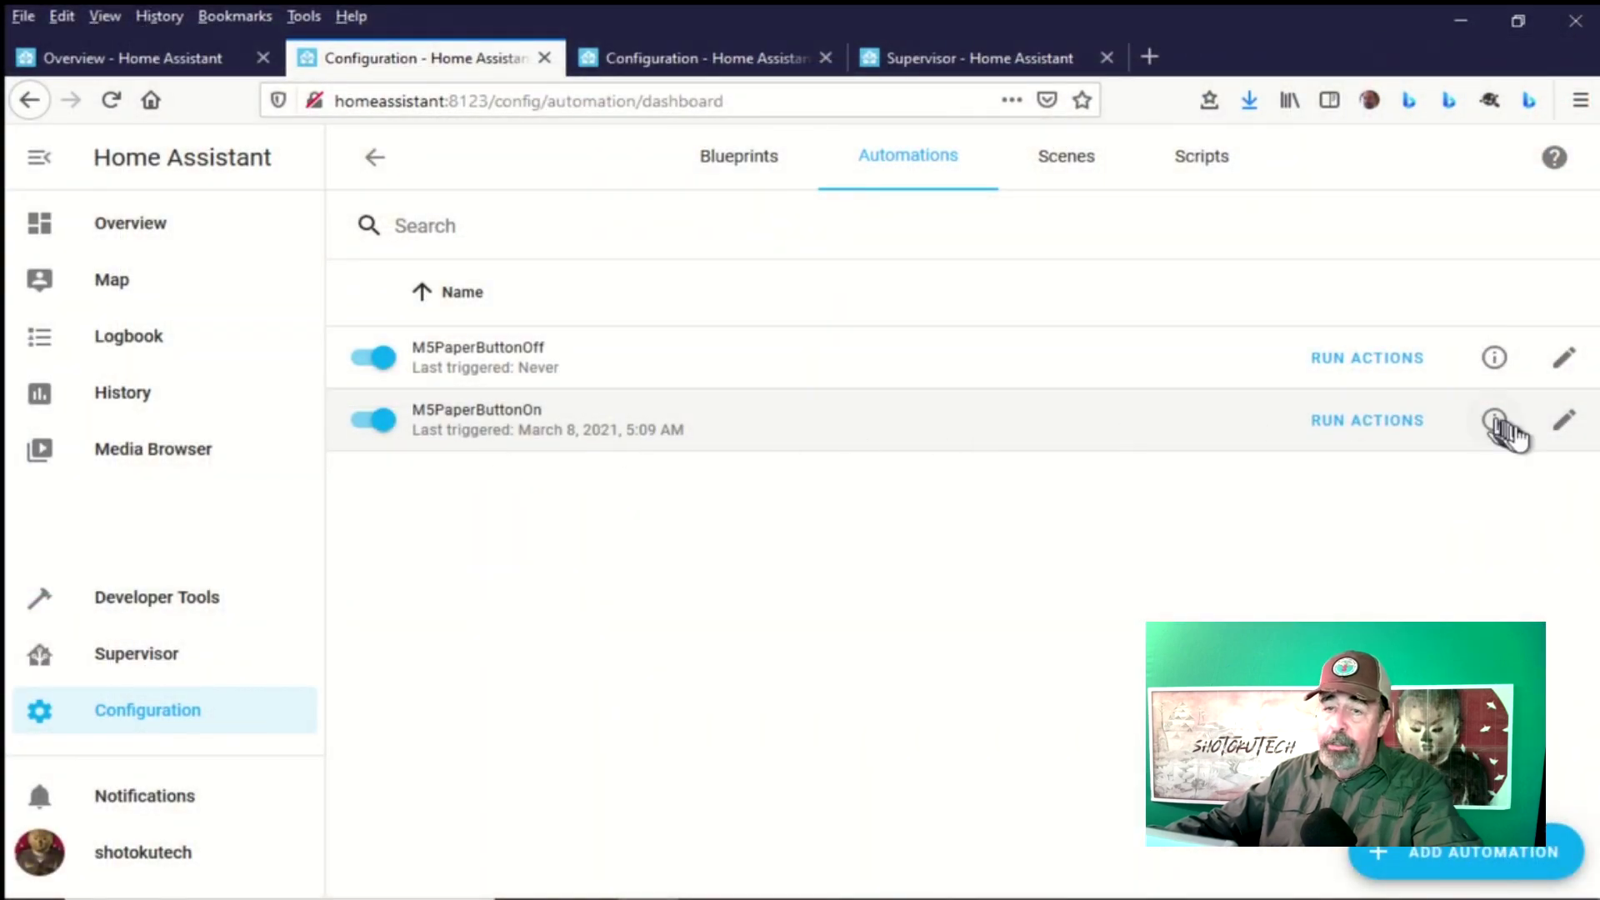
left_click(1564, 420)
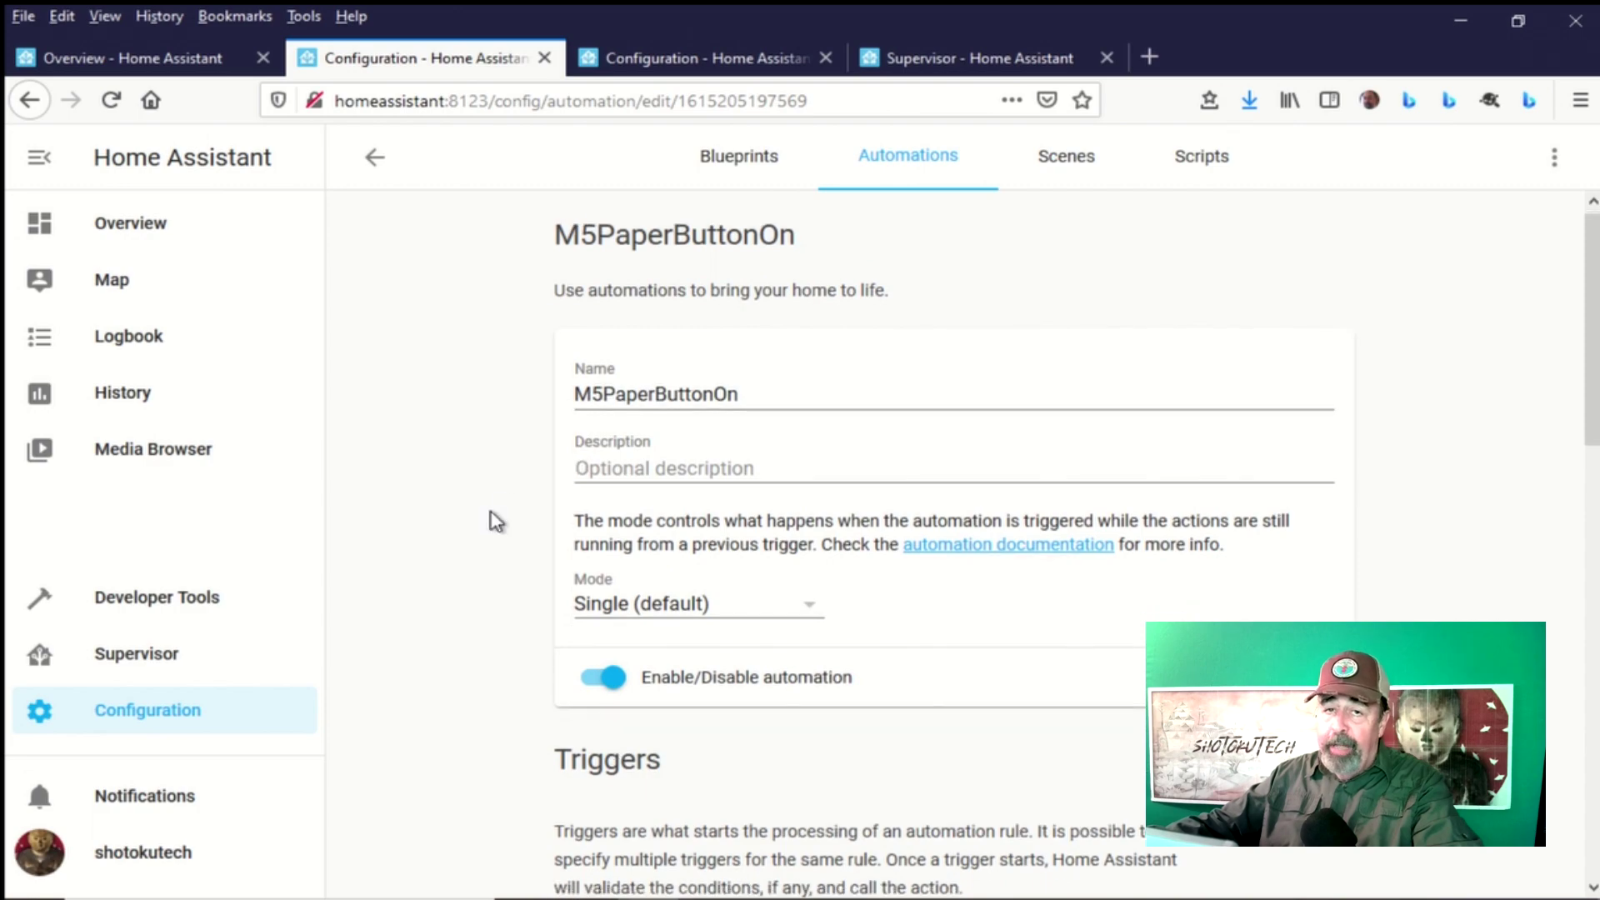
scroll(494, 520, "down", 7)
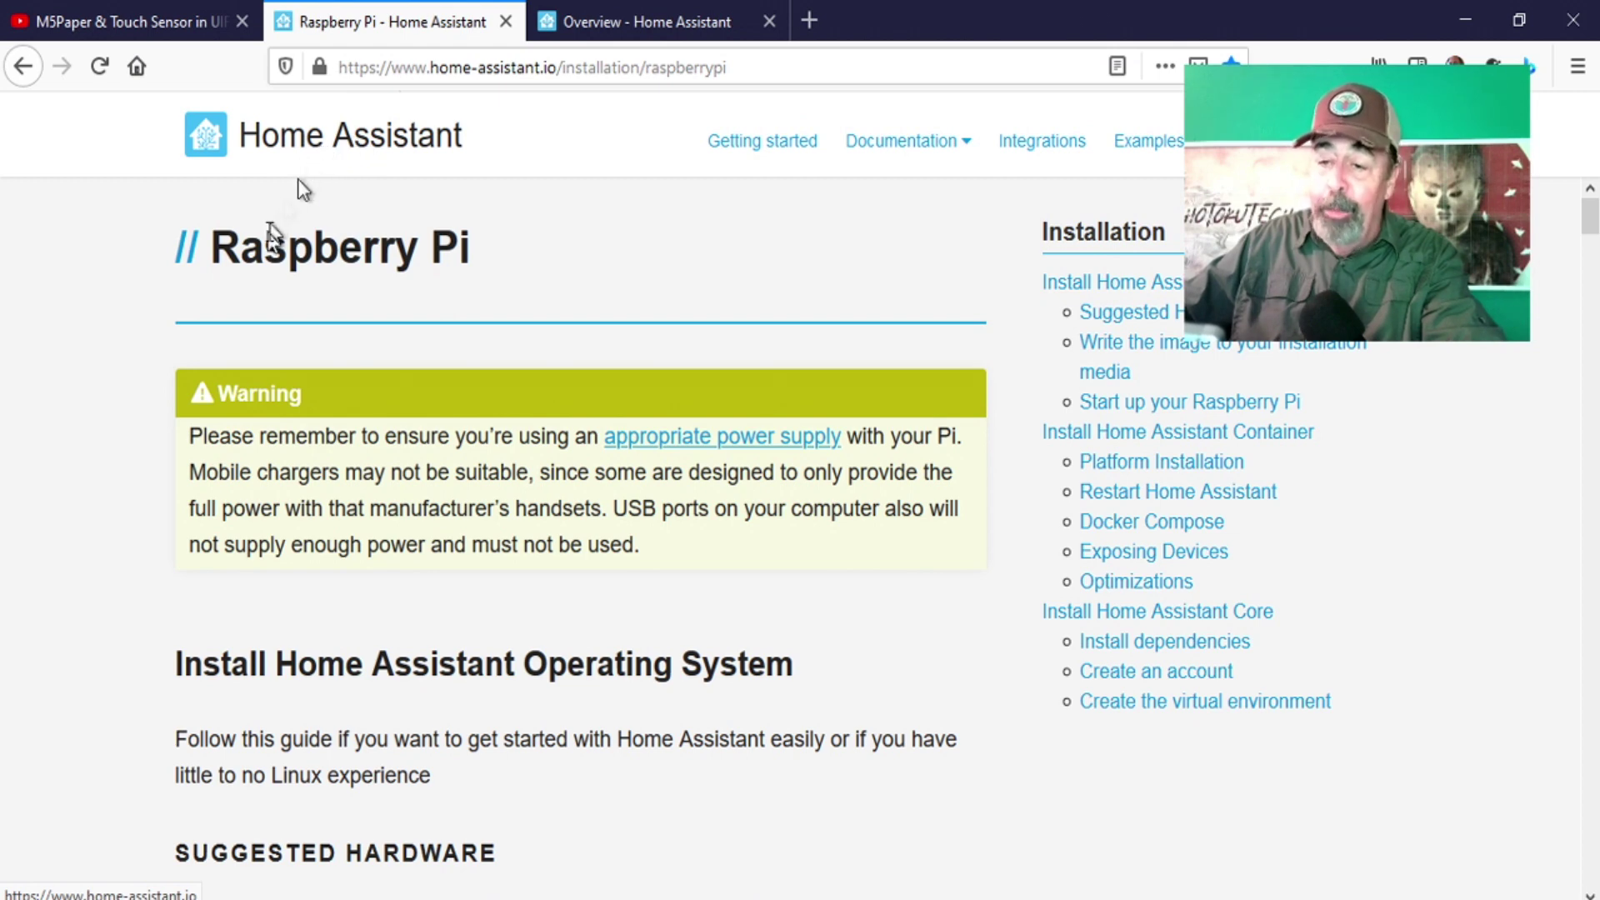
Look over the Overview dashboard showing tertiary off, then switch to the YouTube tab with Ctrl+1
left_click(647, 20)
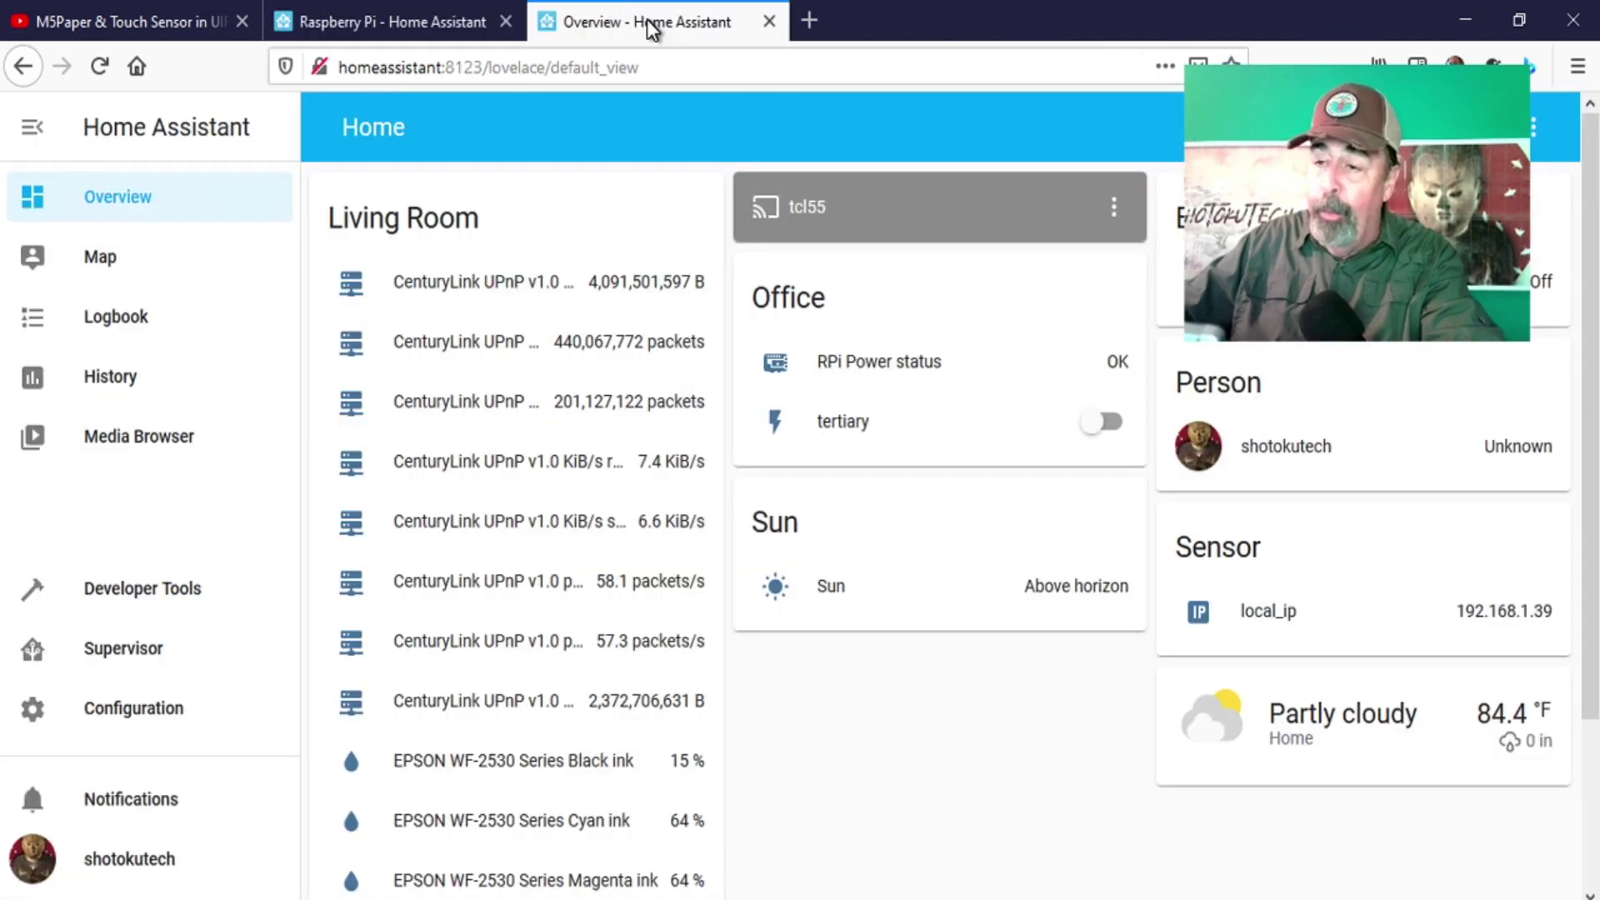
scroll(842, 741, "down", 3)
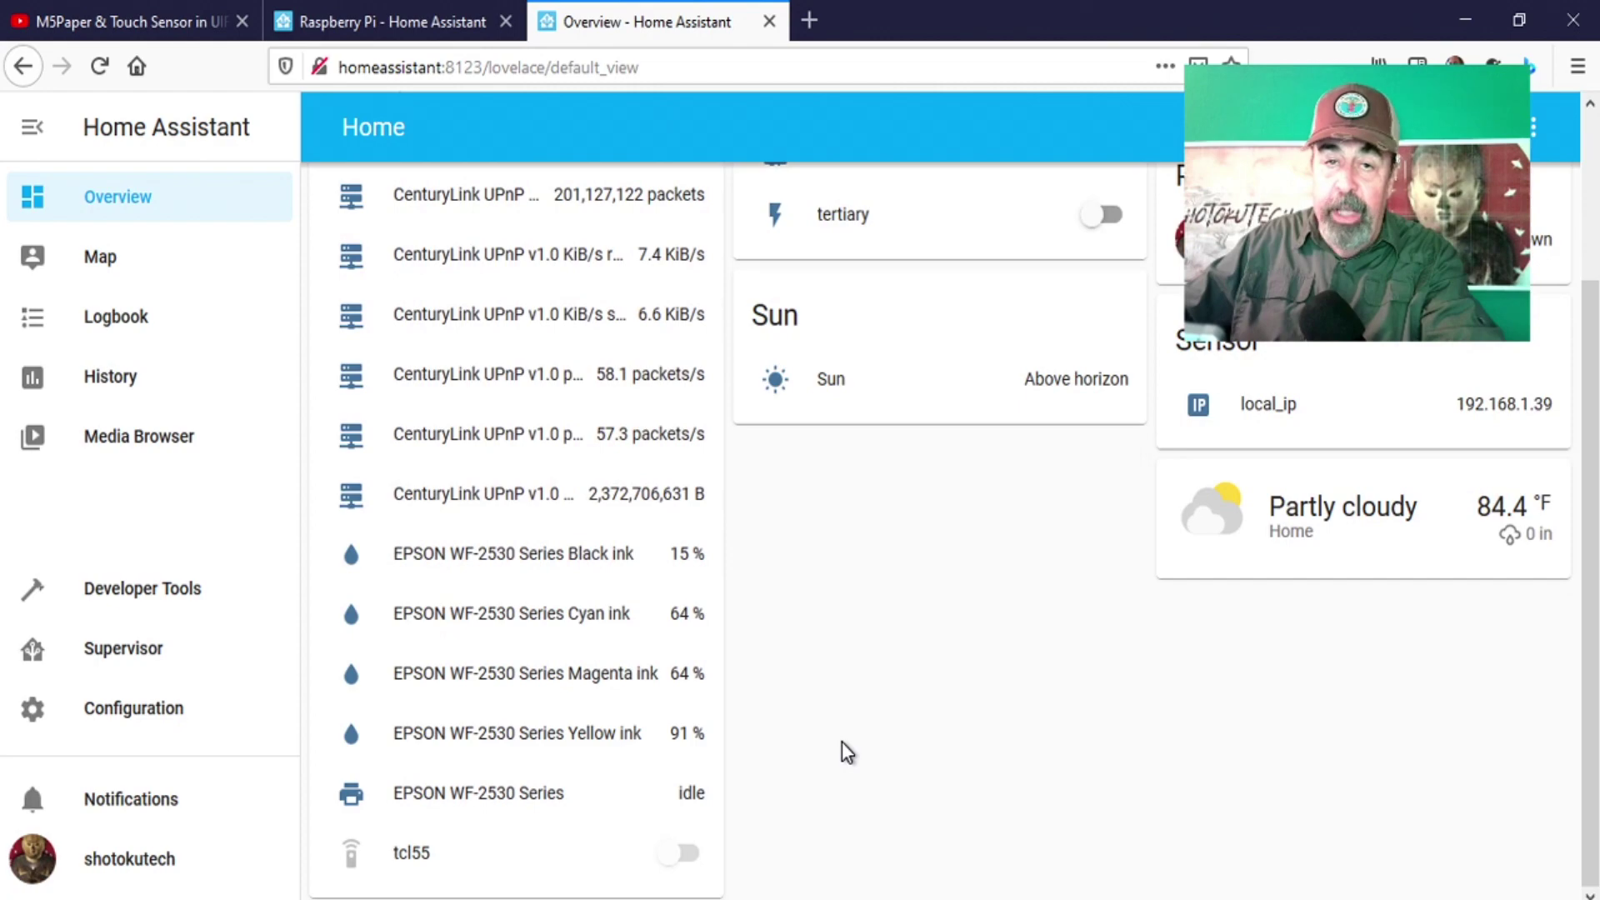
scroll(842, 741, "up", 3)
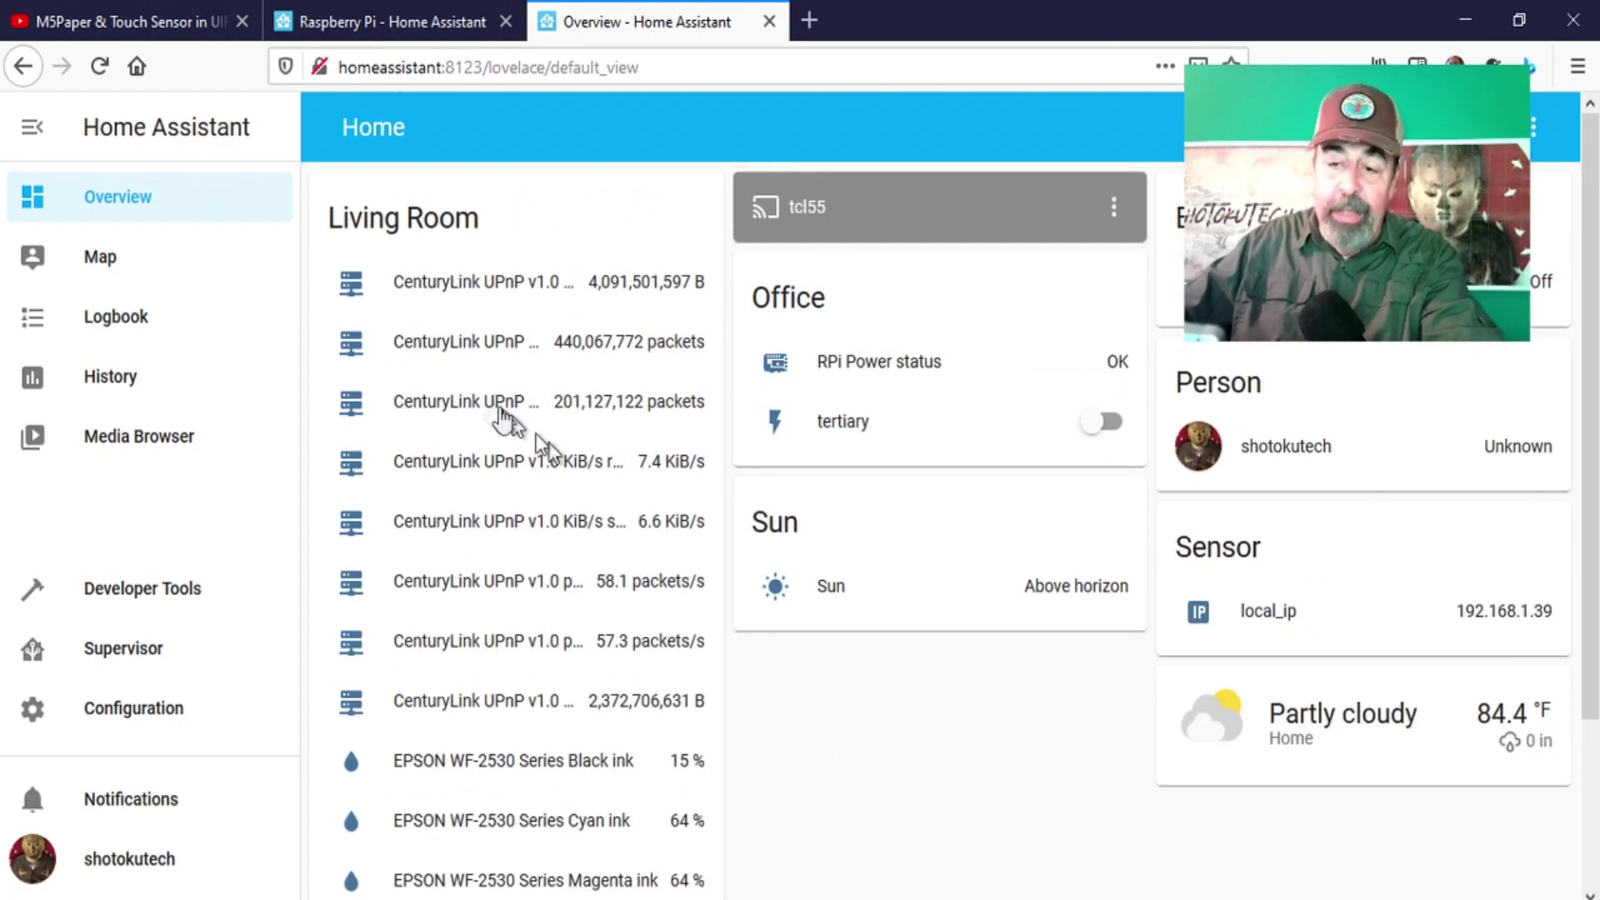
key("ctrl+1")
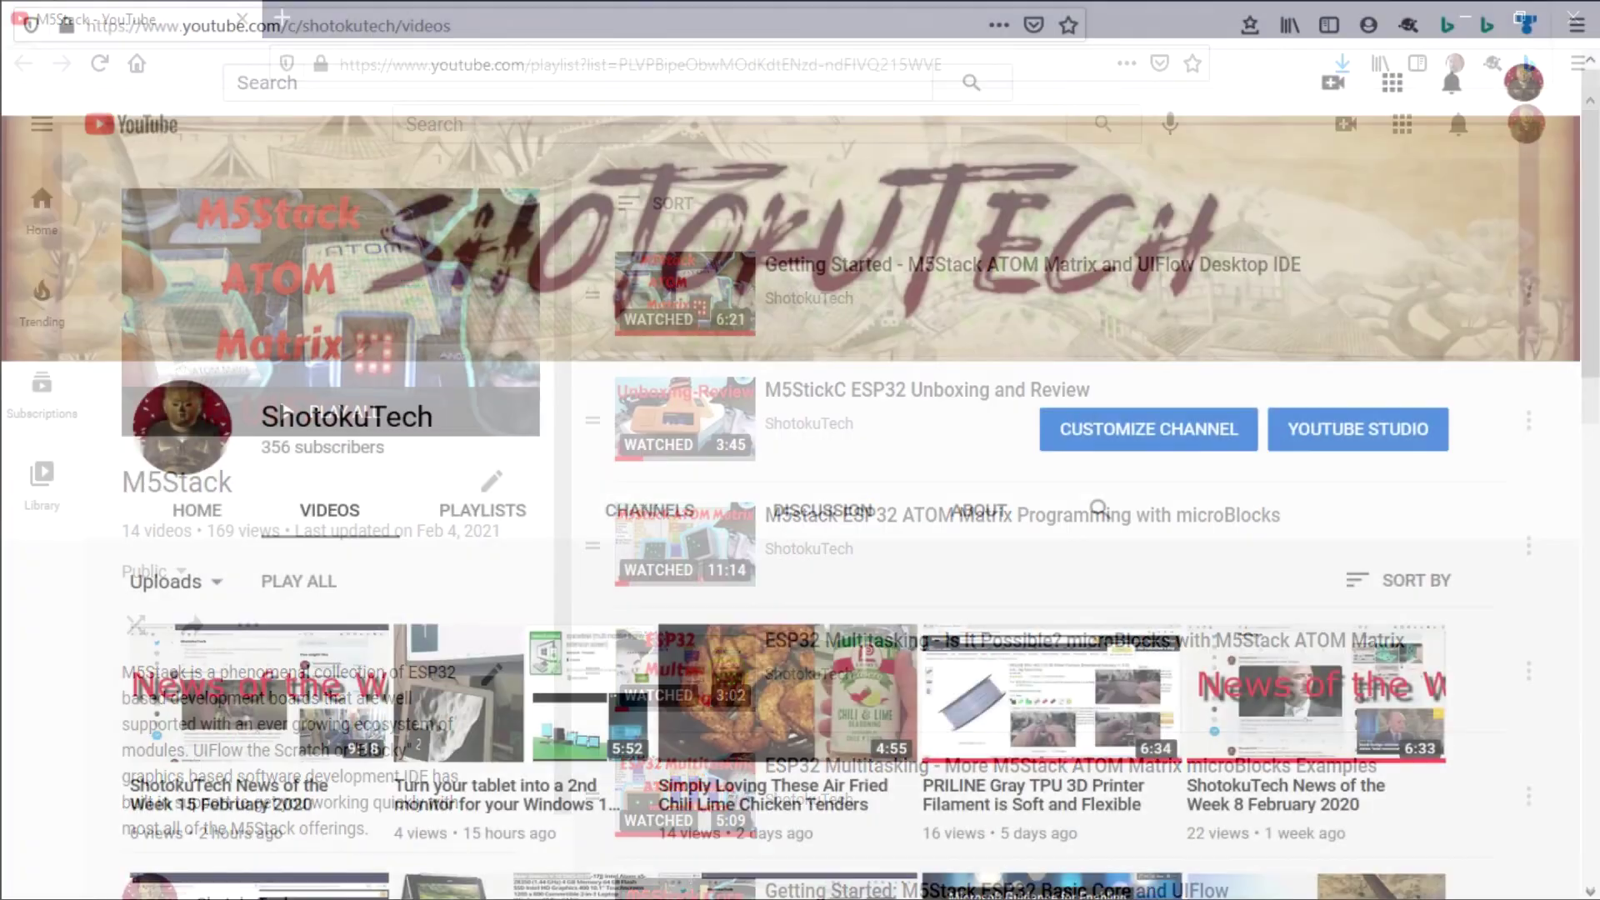
Scroll down through the ShotokuTech channel's older uploads and back up again
scroll(787, 533, "down", 20)
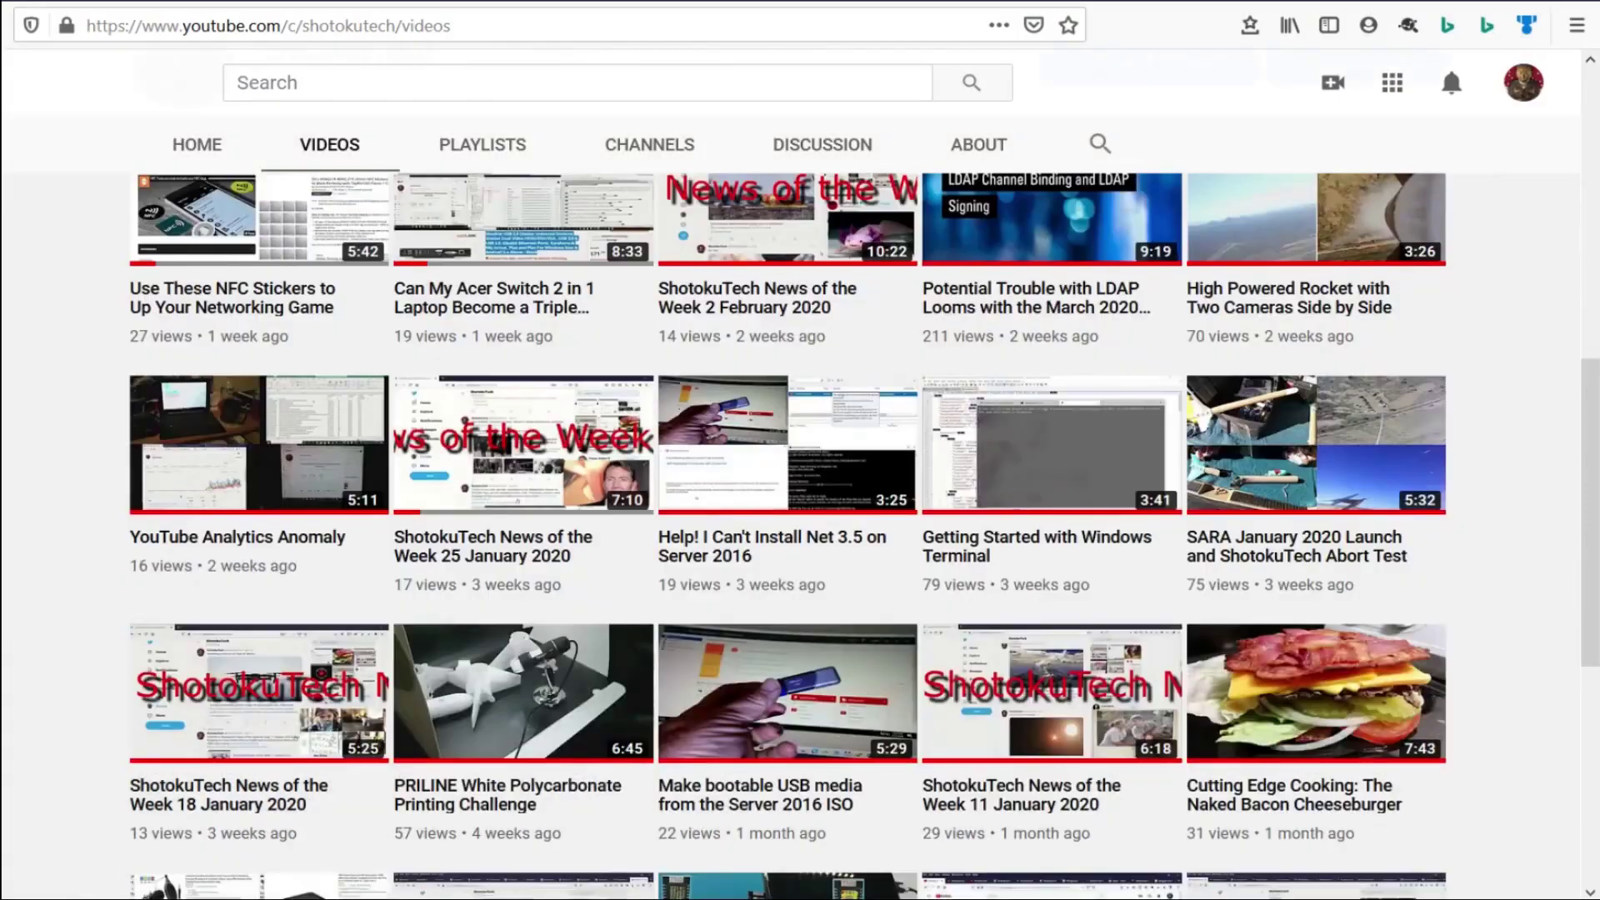
scroll(787, 534, "down", 20)
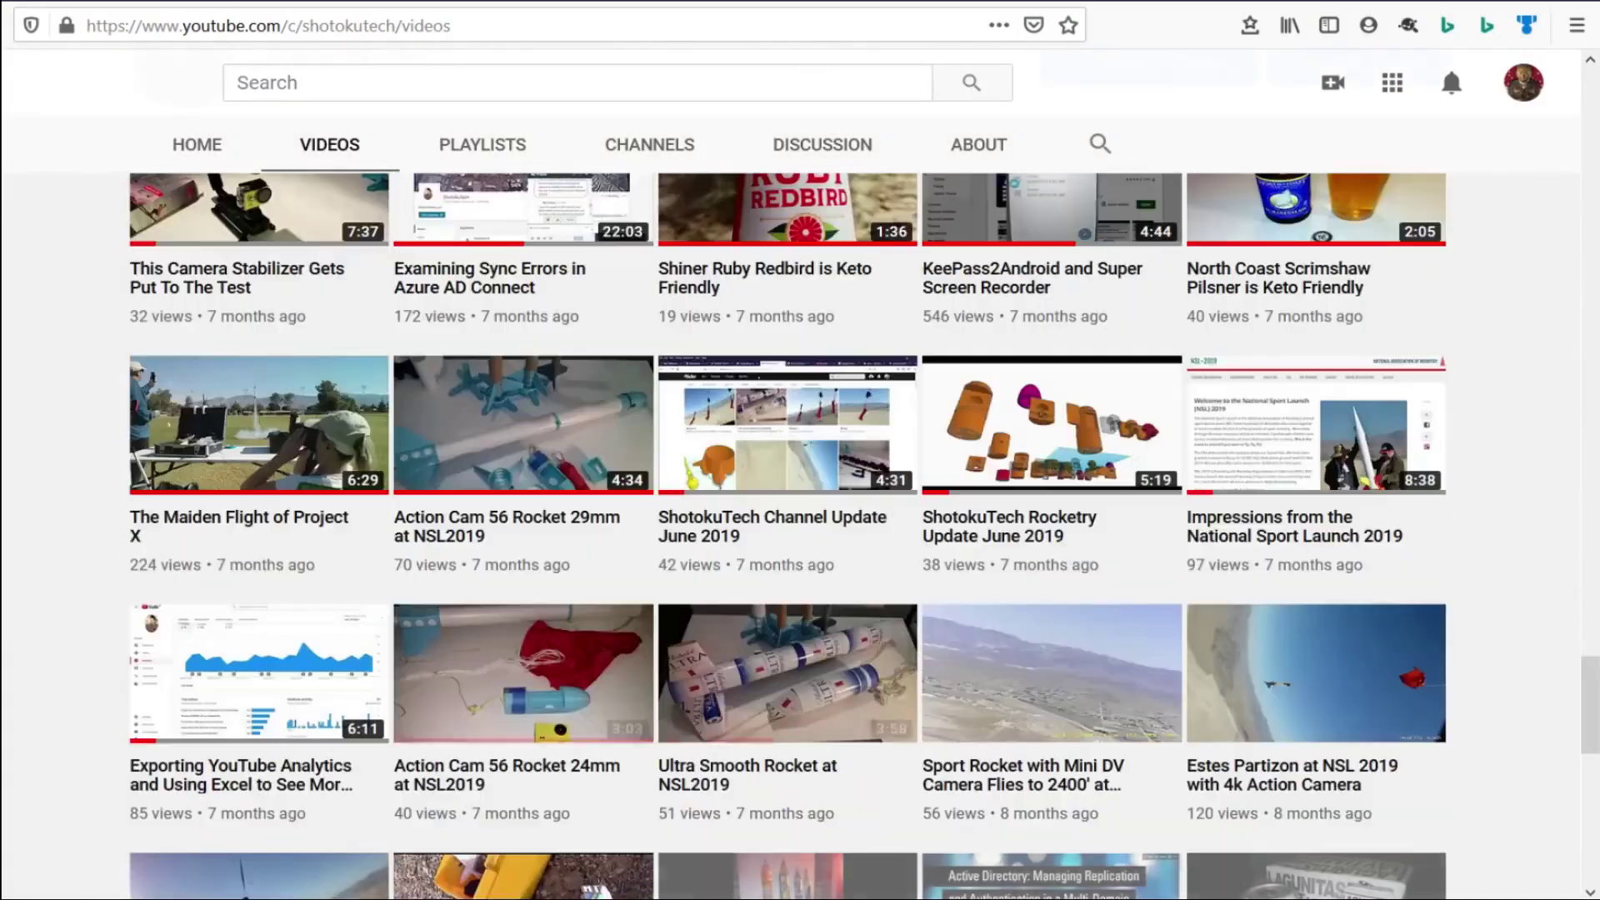
scroll(787, 533, "down", 20)
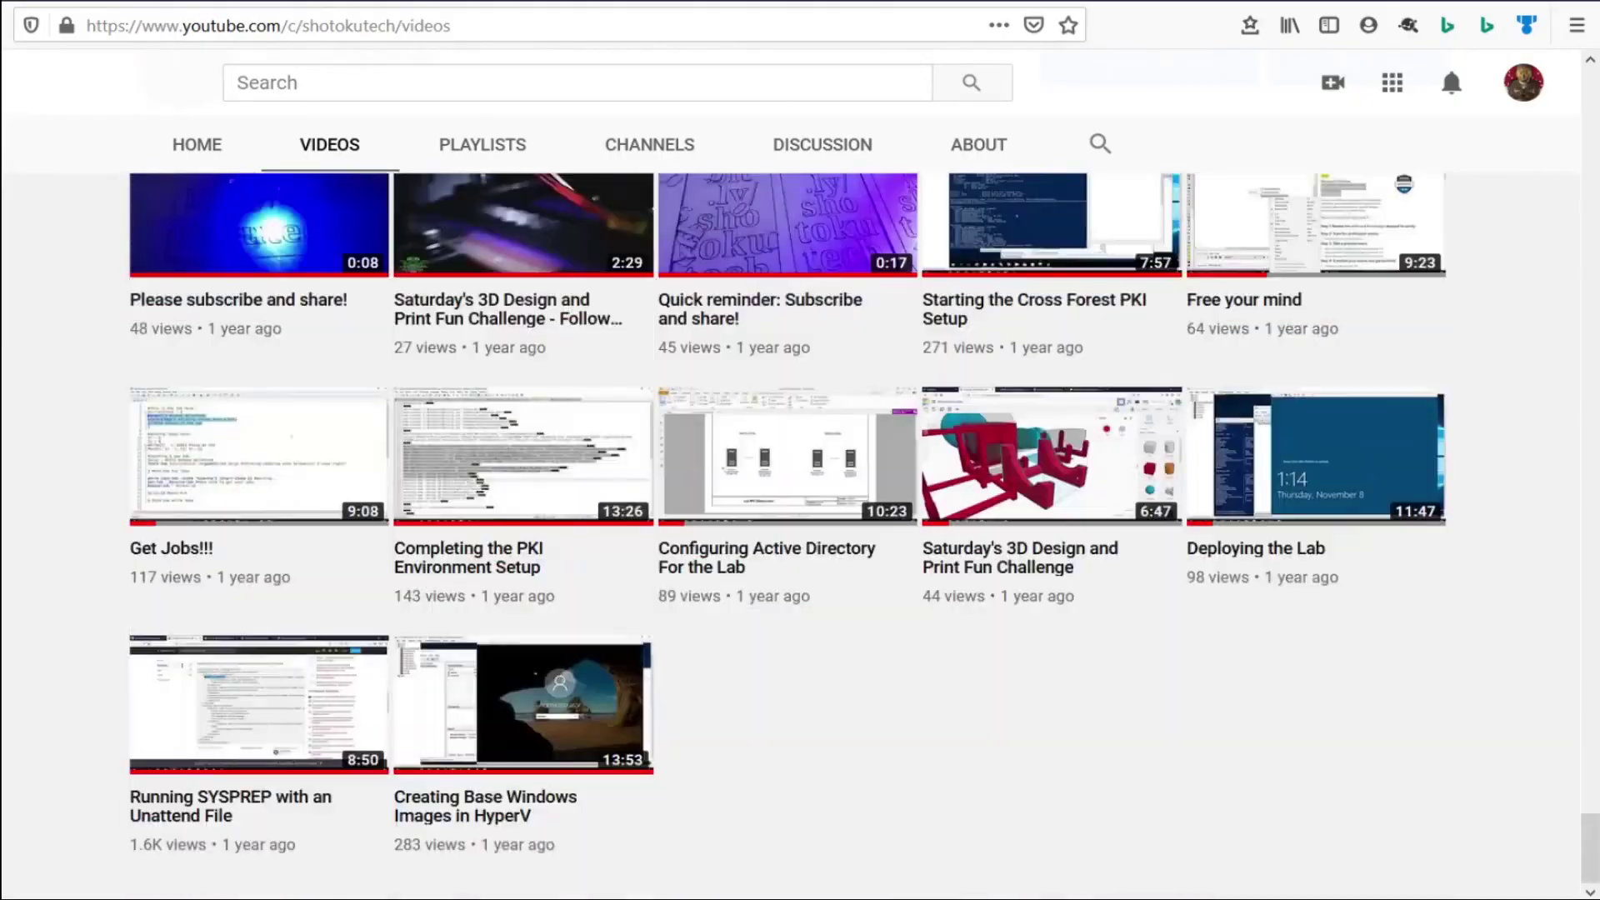
scroll(787, 533, "up", 20)
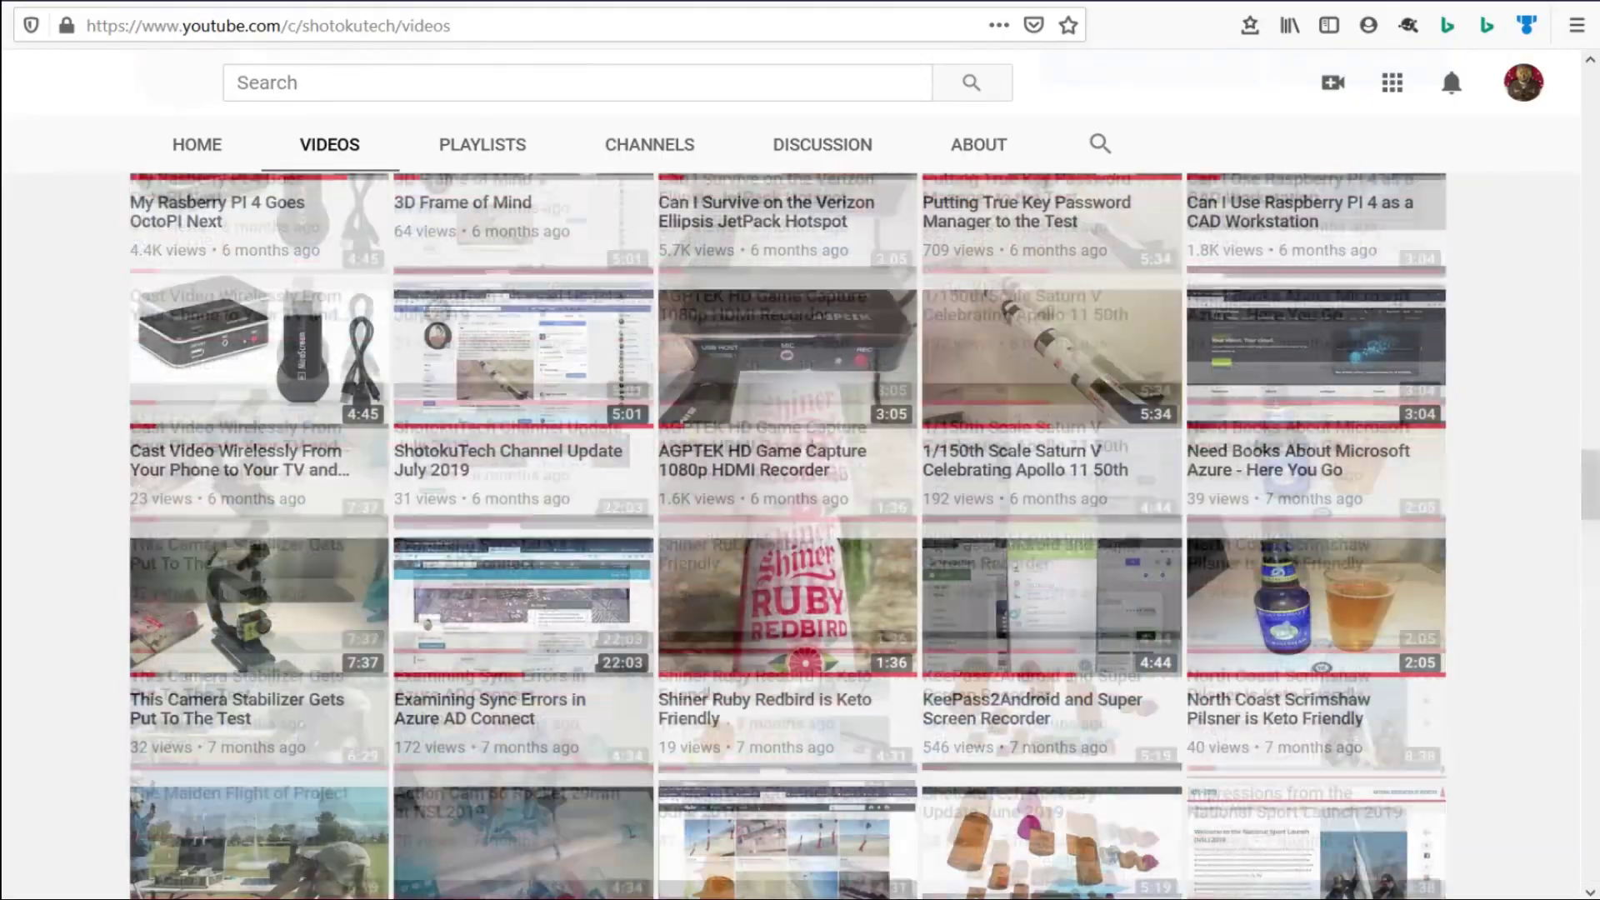
scroll(787, 533, "up", 20)
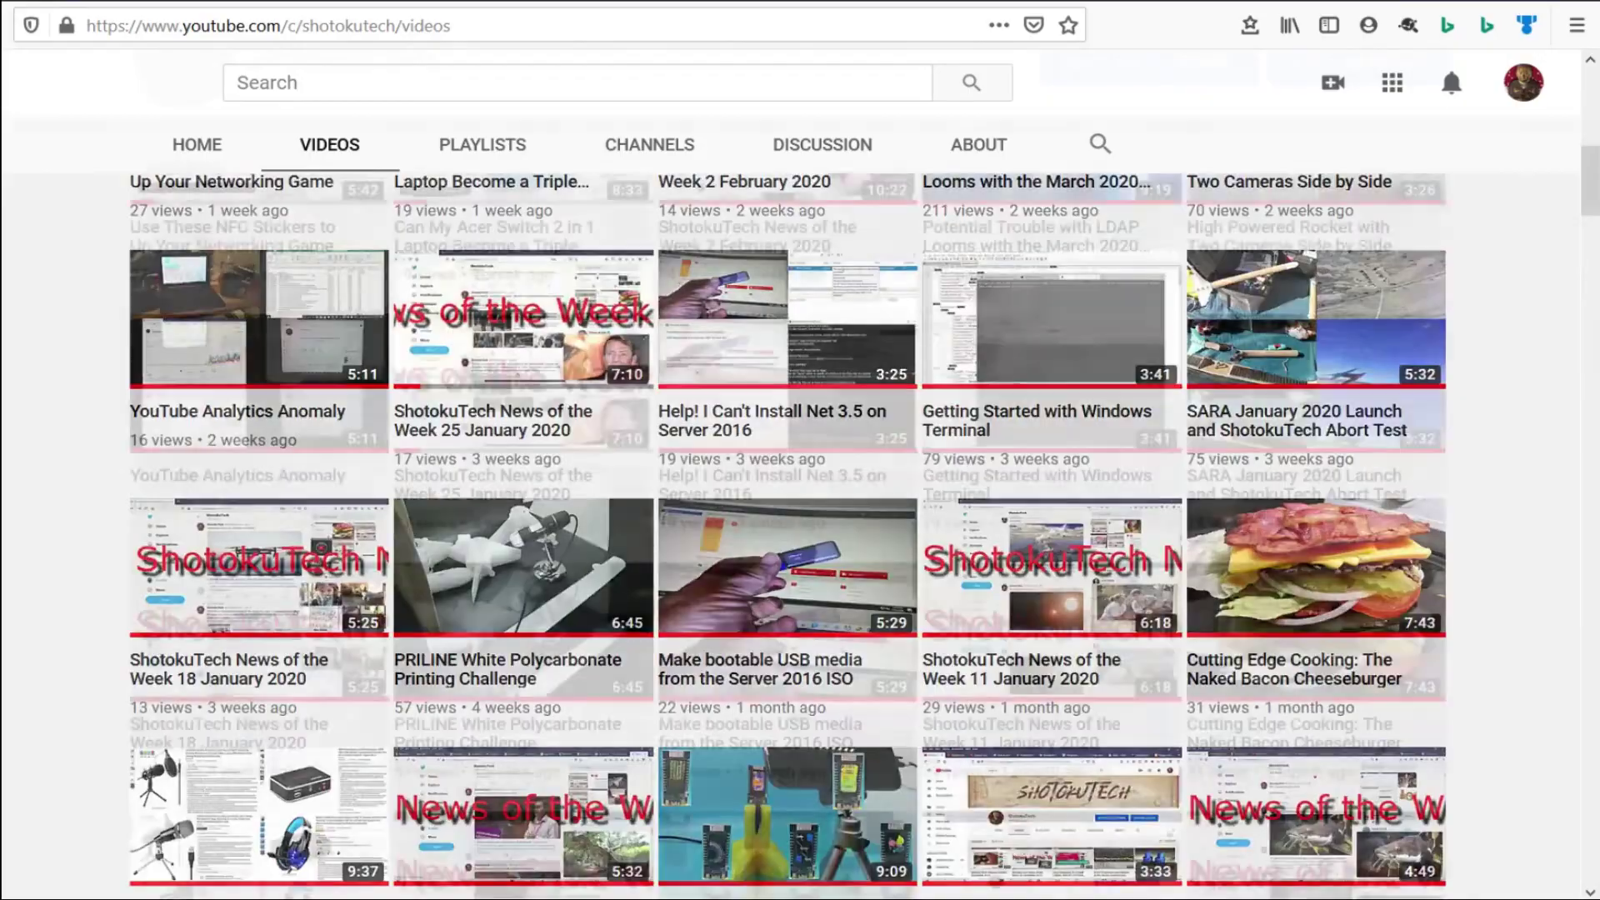